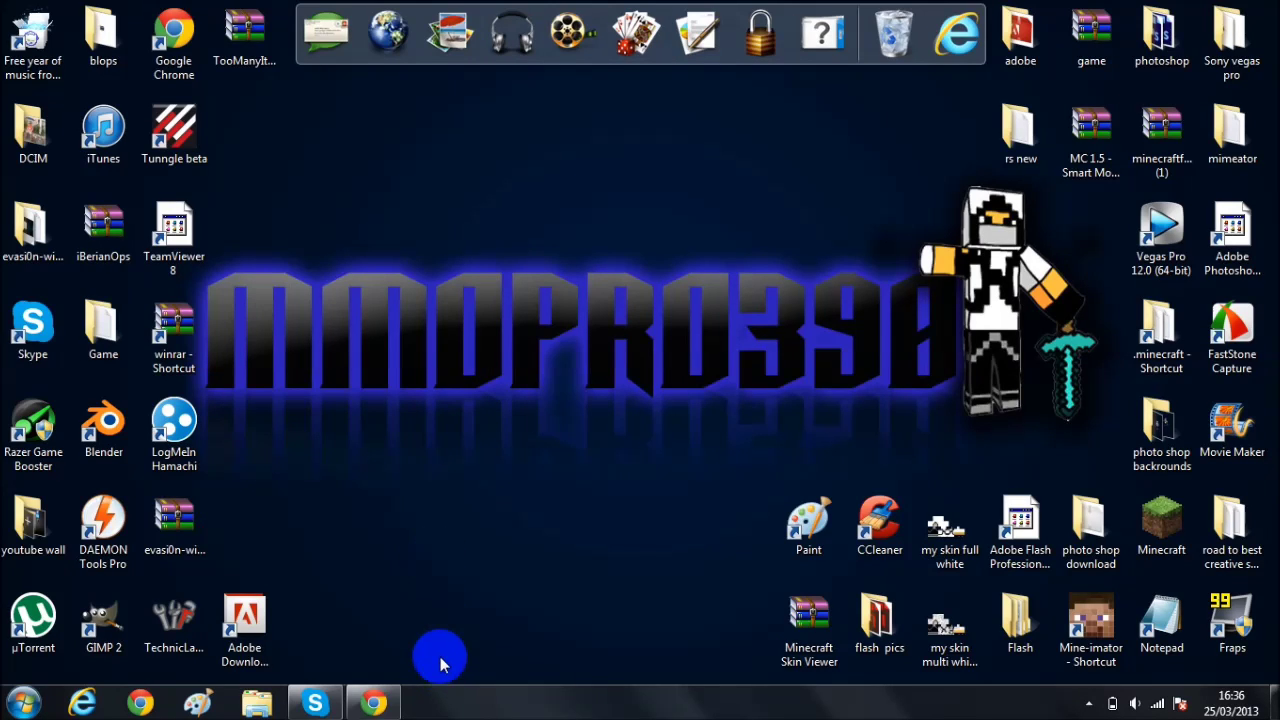
# Step: Switch to Chrome and examine the Extreme Hills [1.5.1] mod page, including its screenshots, description and download section
pyautogui.click(375, 704)
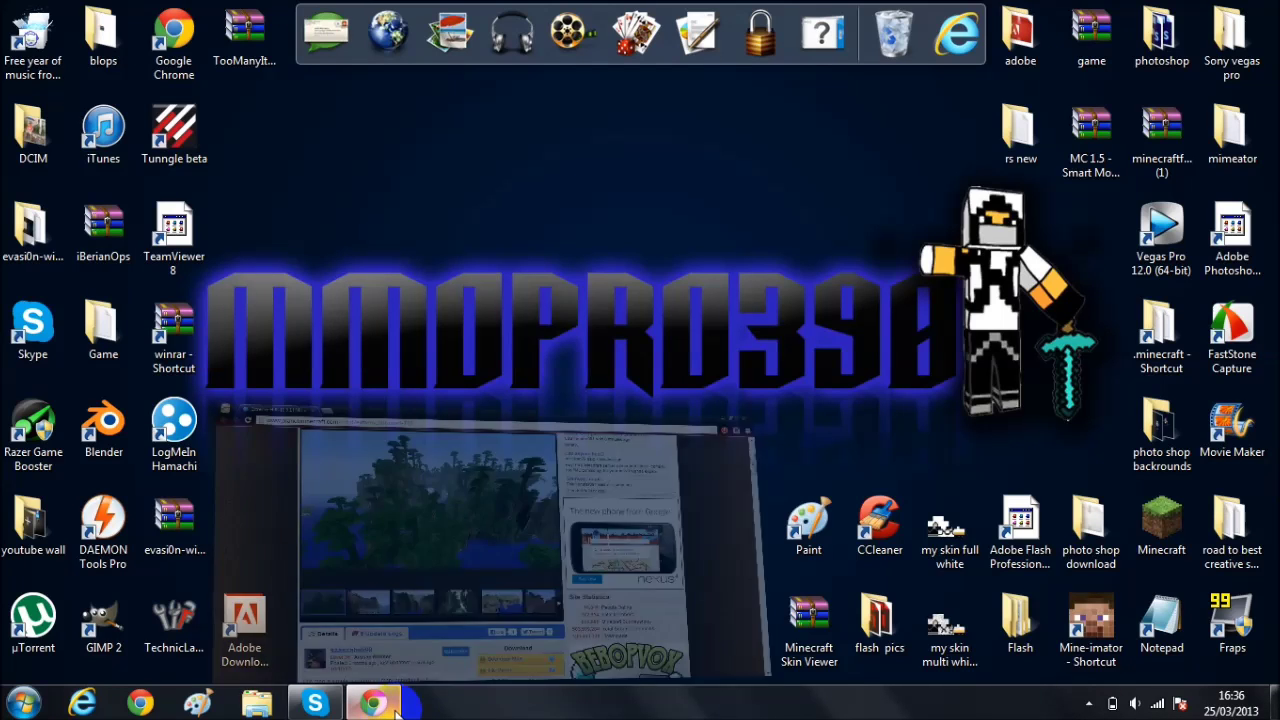
pyautogui.scroll(-6, 95, 388)
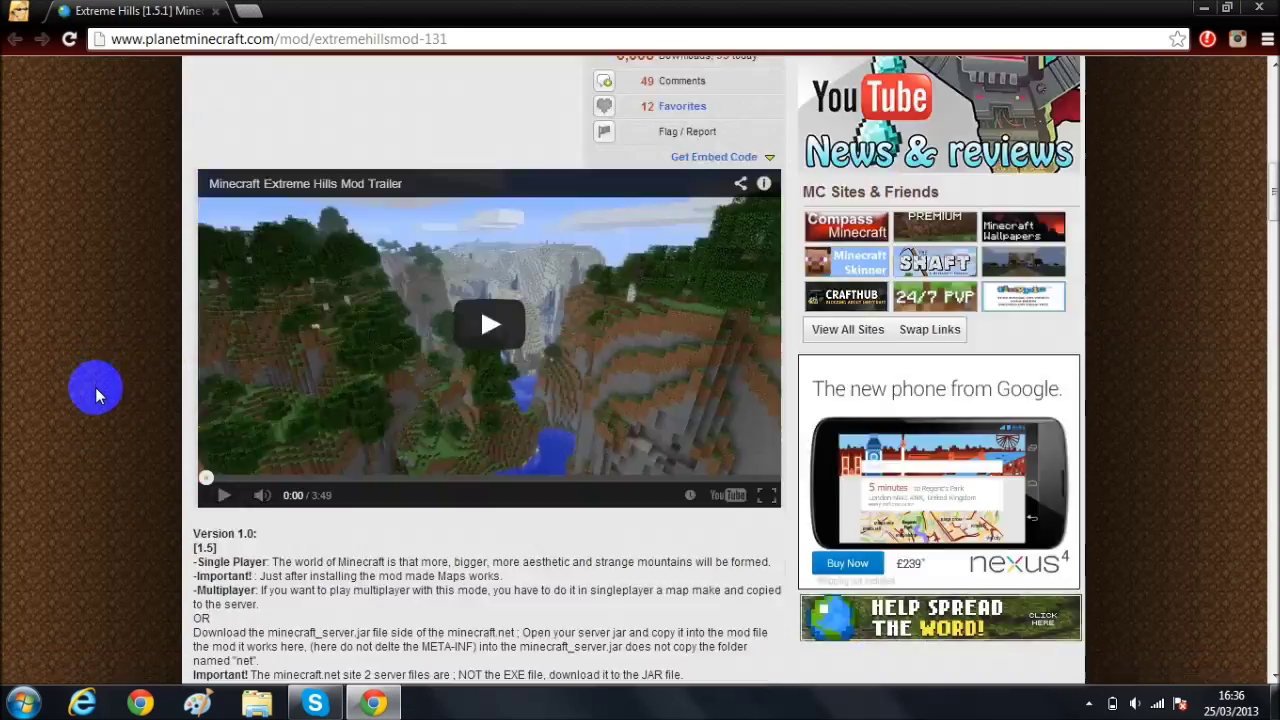
pyautogui.scroll(6, 95, 388)
pyautogui.scroll(4, 95, 387)
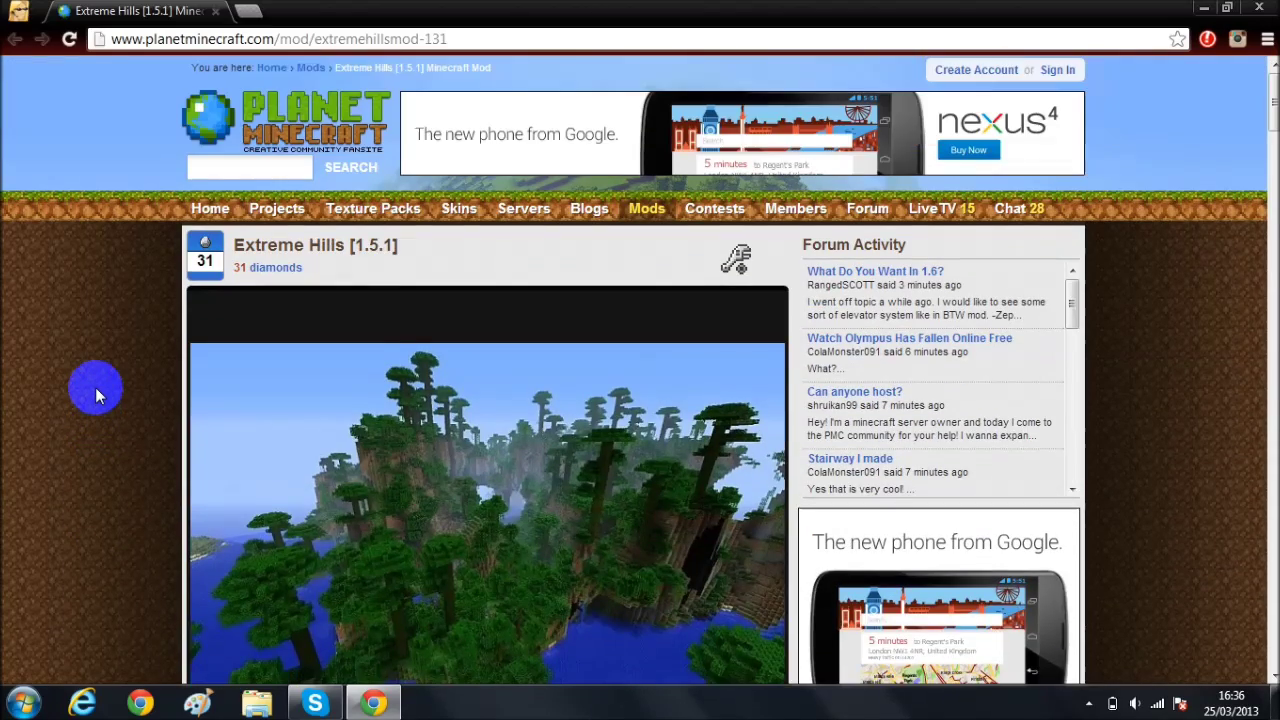
pyautogui.scroll(-6, 95, 387)
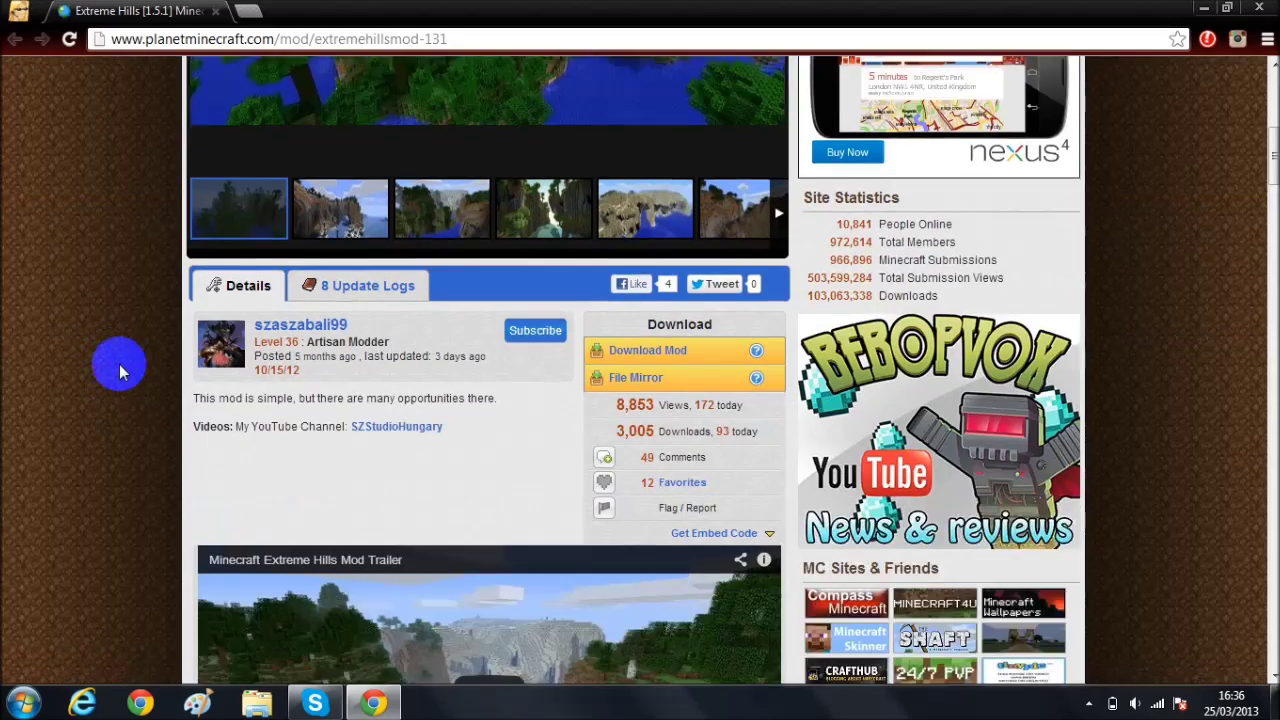
pyautogui.scroll(4, 110, 396)
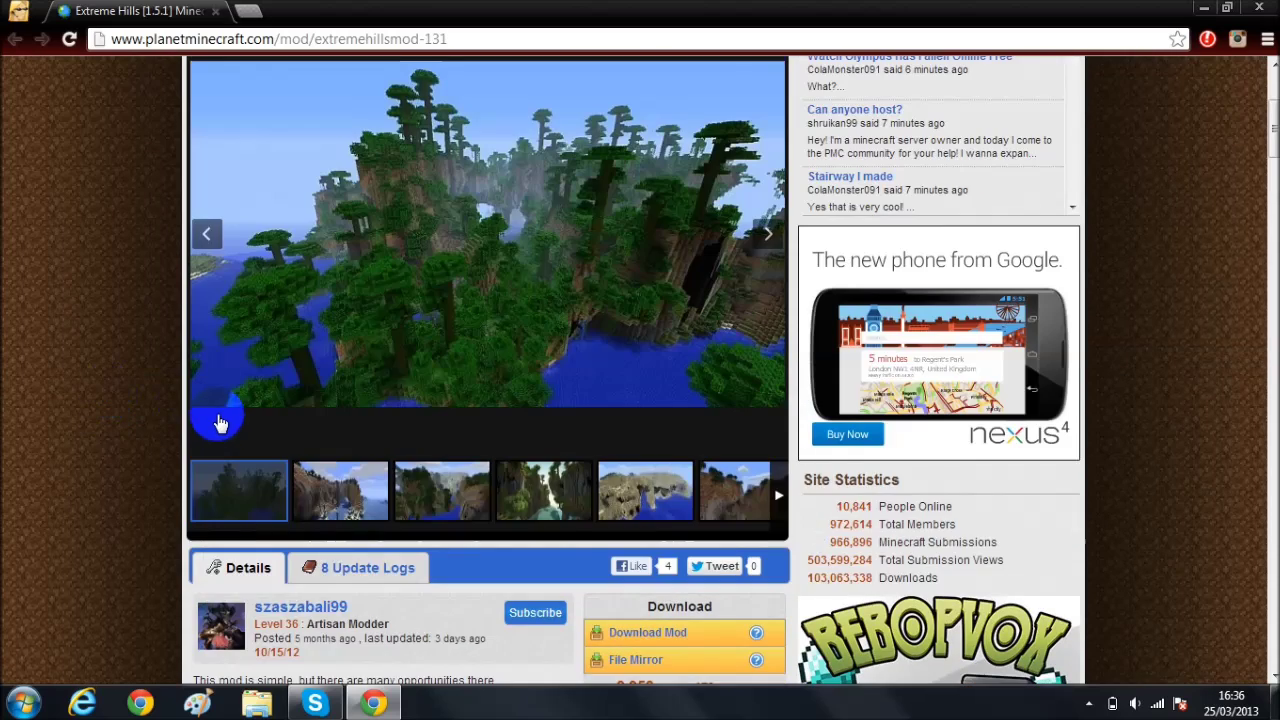
pyautogui.scroll(2, 212, 422)
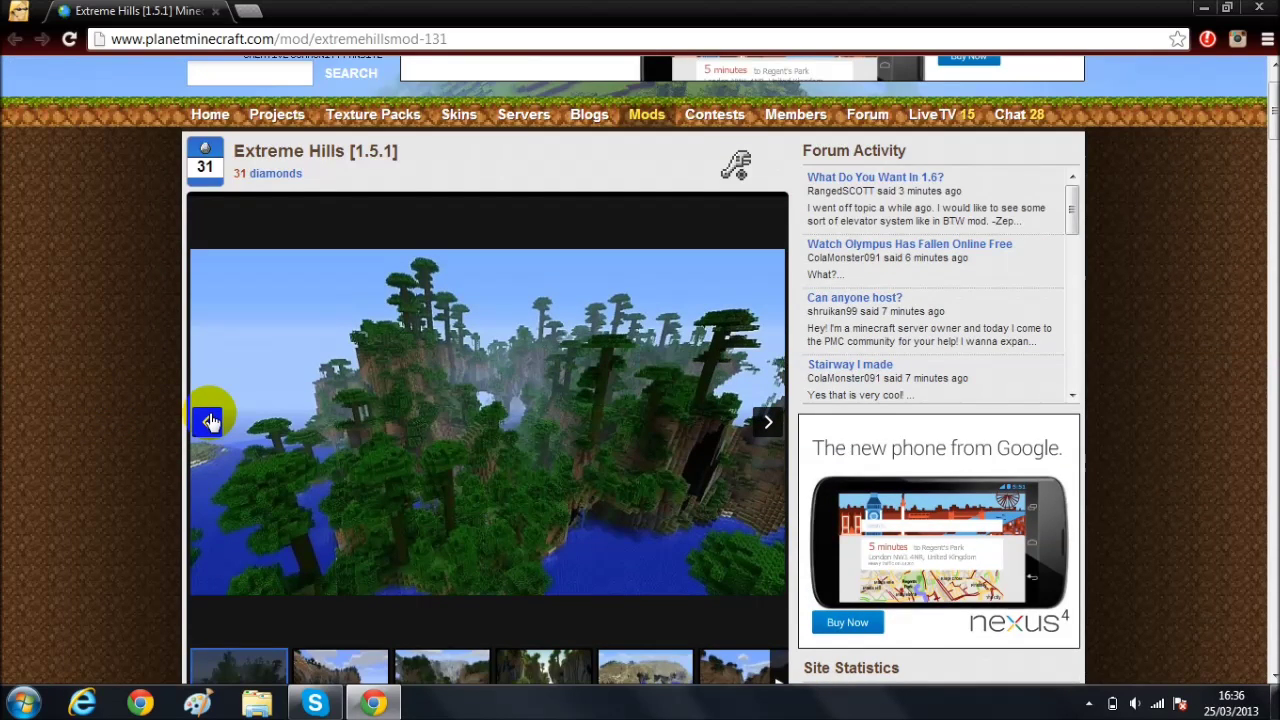
# Step: Download ExtremeHillsMod151.zip from the mod page and place a copy of it on the desktop
pyautogui.scroll(-2, 210, 421)
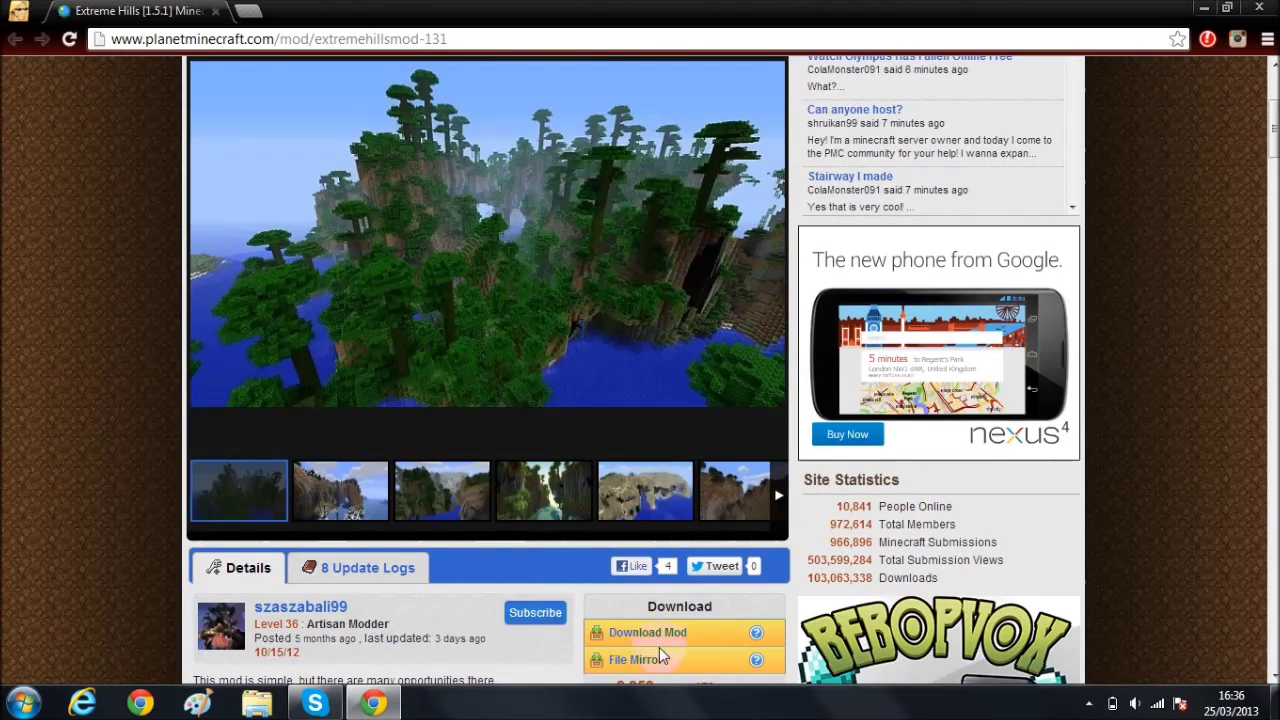
pyautogui.scroll(-2, 624, 578)
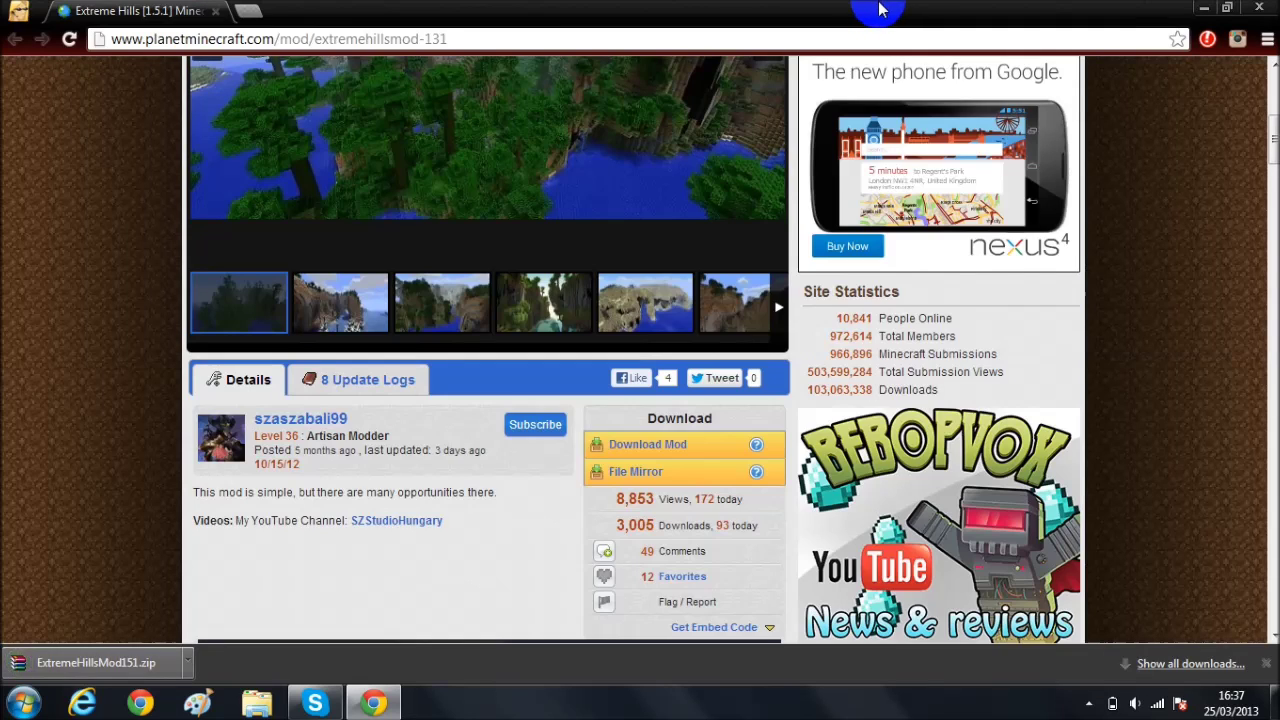
pyautogui.moveTo(880, 9); pyautogui.dragTo(4, 100)
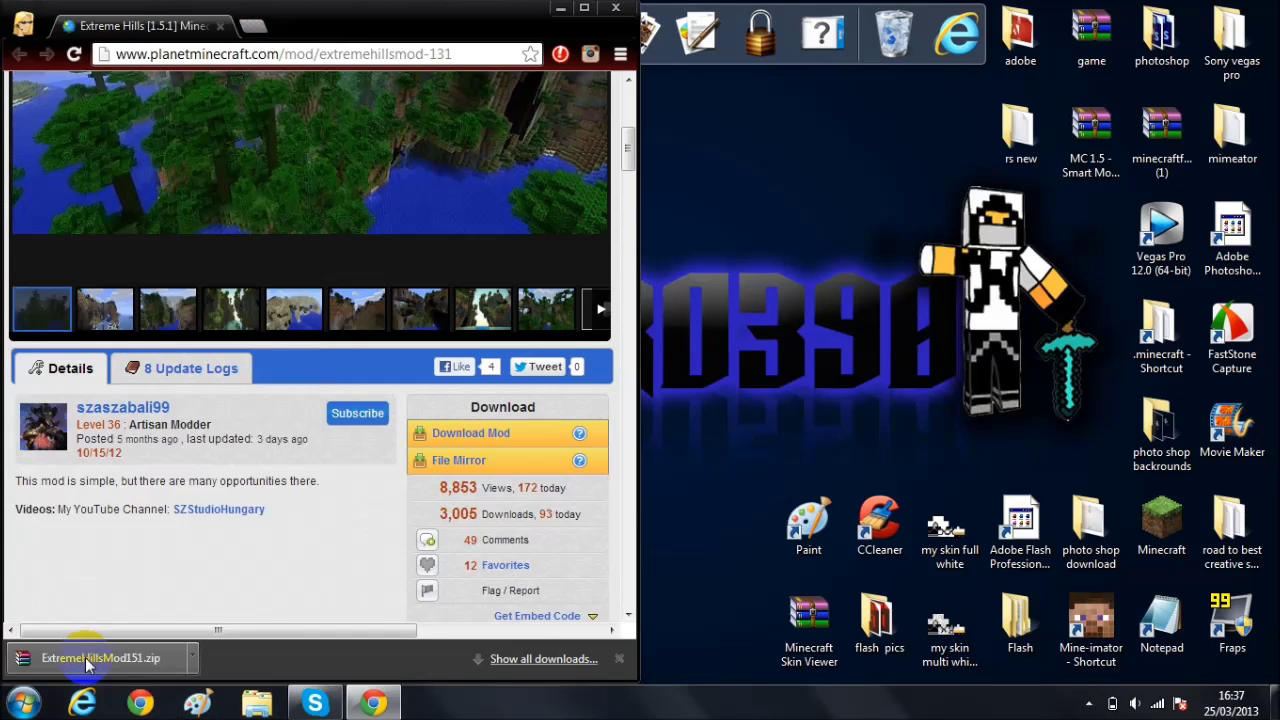
pyautogui.moveTo(128, 677); pyautogui.dragTo(766, 394)
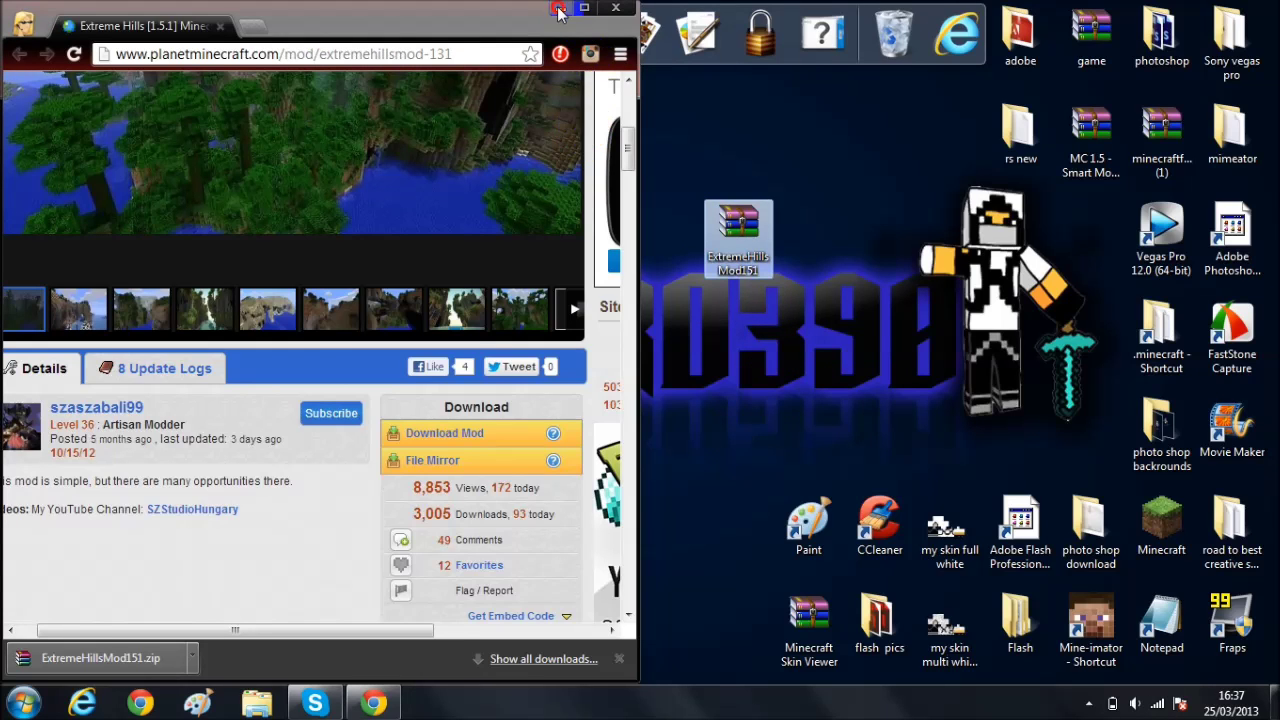
pyautogui.click(558, 10)
pyautogui.moveTo(738, 235); pyautogui.dragTo(803, 343)
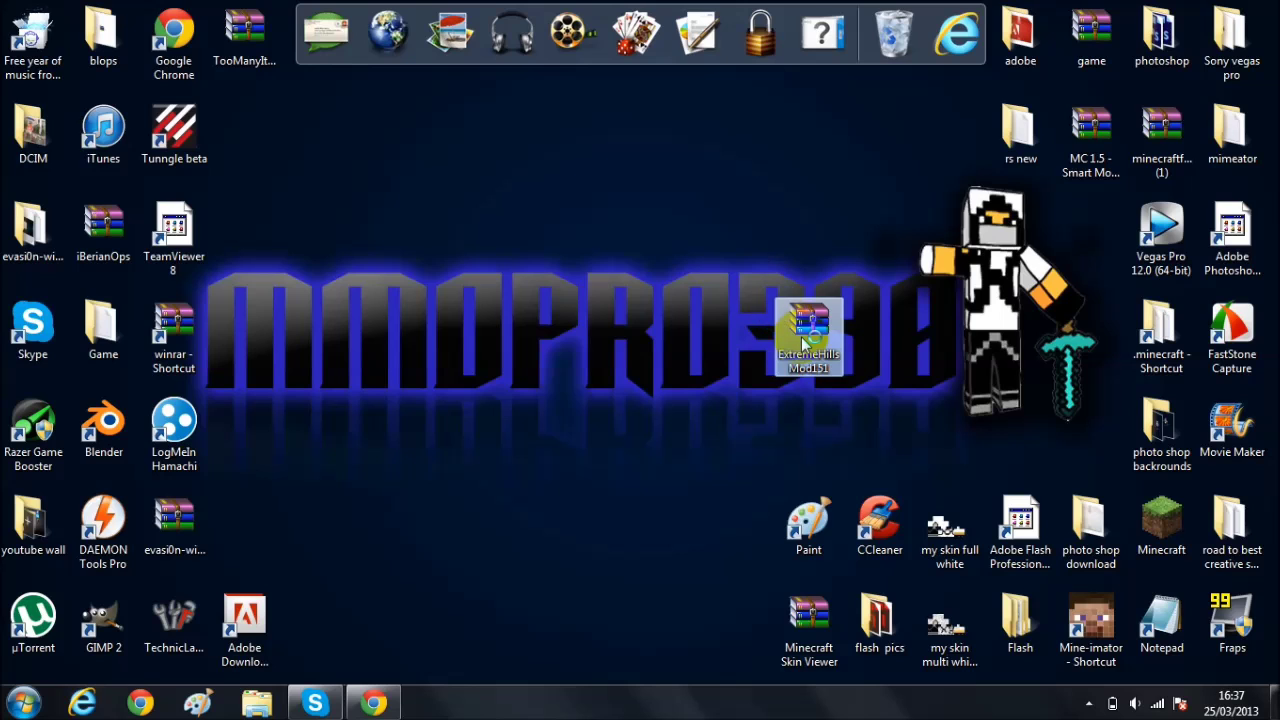
# Step: Open the ExtremeHillsMod151 archive from the desktop in WinRAR and position its window
pyautogui.doubleClick(805, 340)
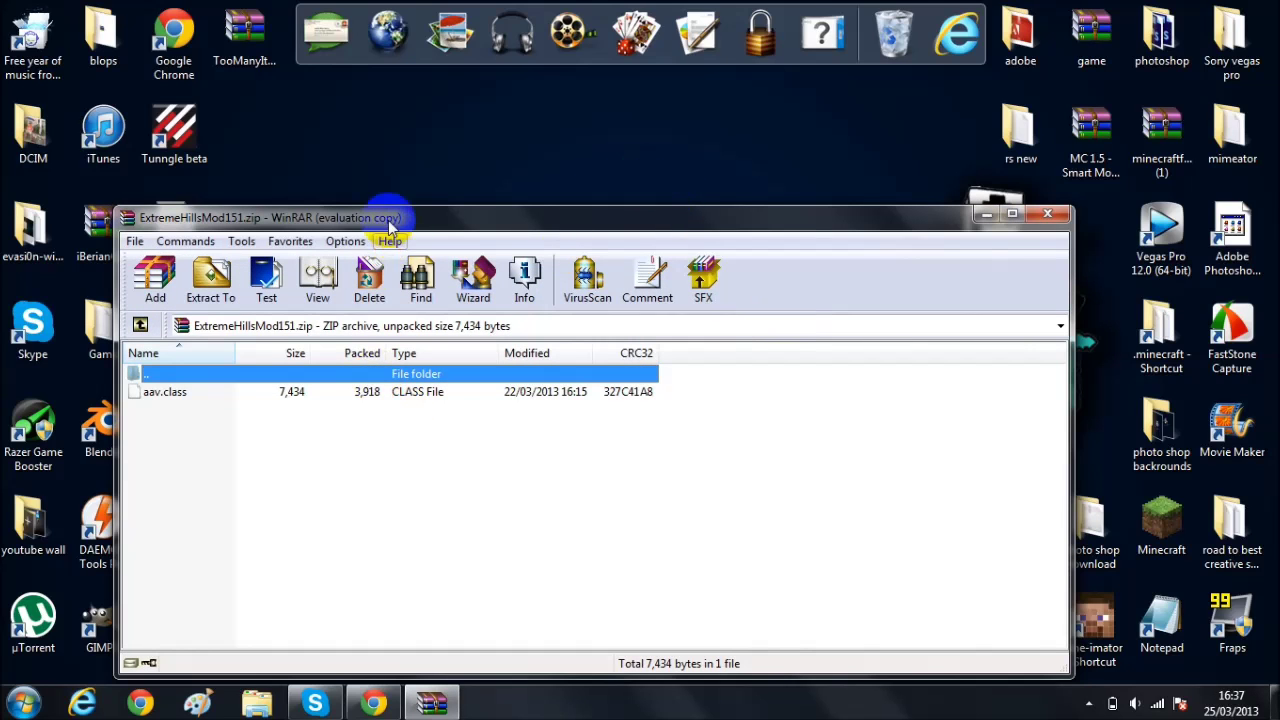
pyautogui.moveTo(390, 225); pyautogui.dragTo(1279, 110)
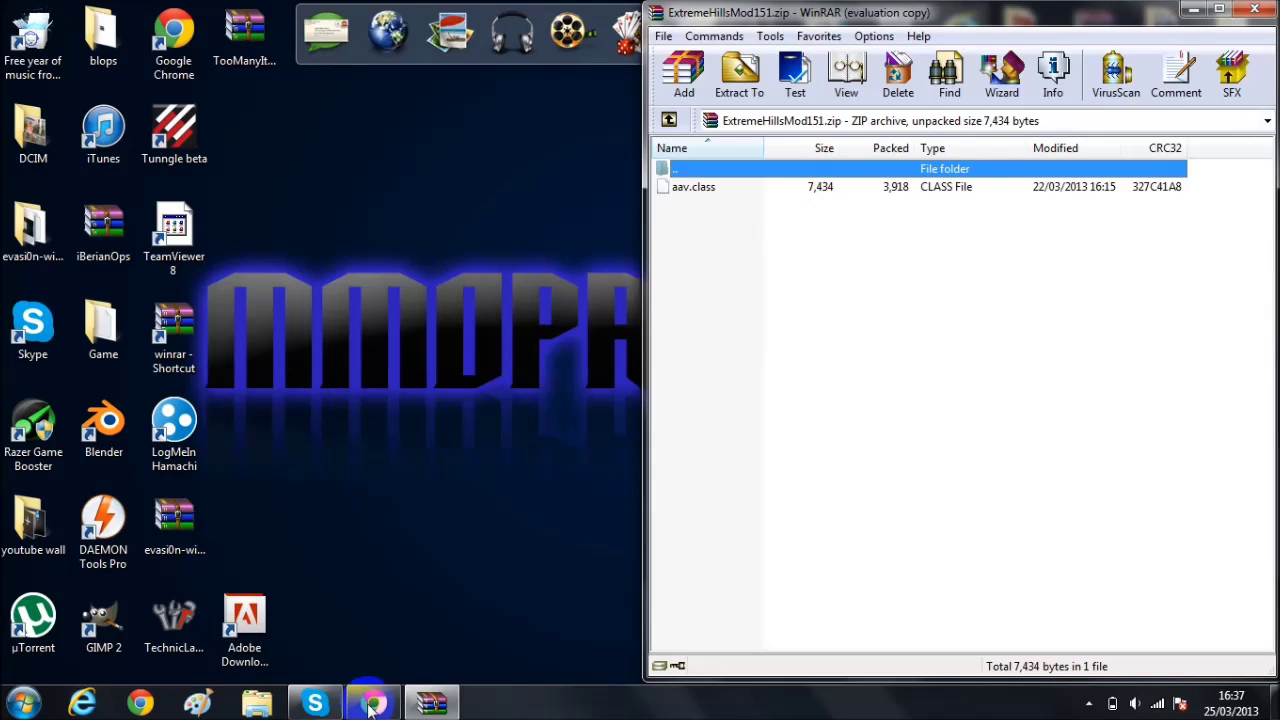
pyautogui.moveTo(1045, 15); pyautogui.dragTo(857, 89)
# Step: Search the computer for %appdata% and open the Roaming folder
pyautogui.press('super')
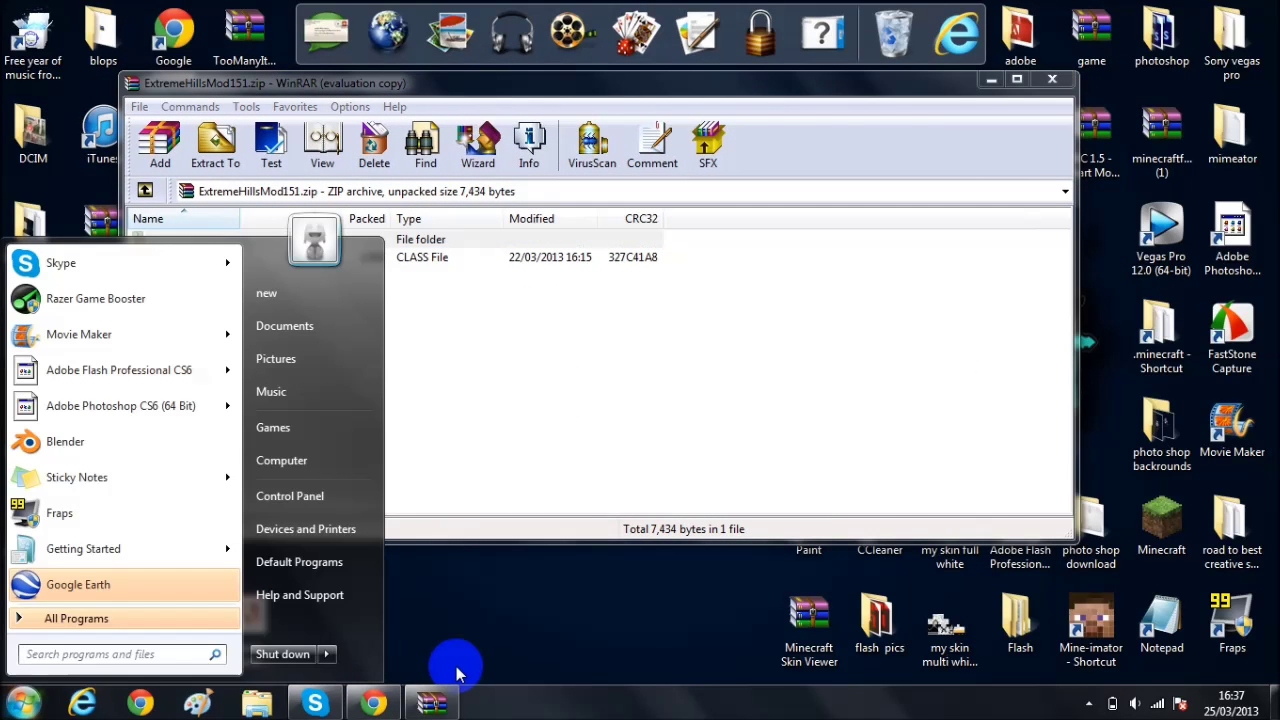
pyautogui.write('%app')
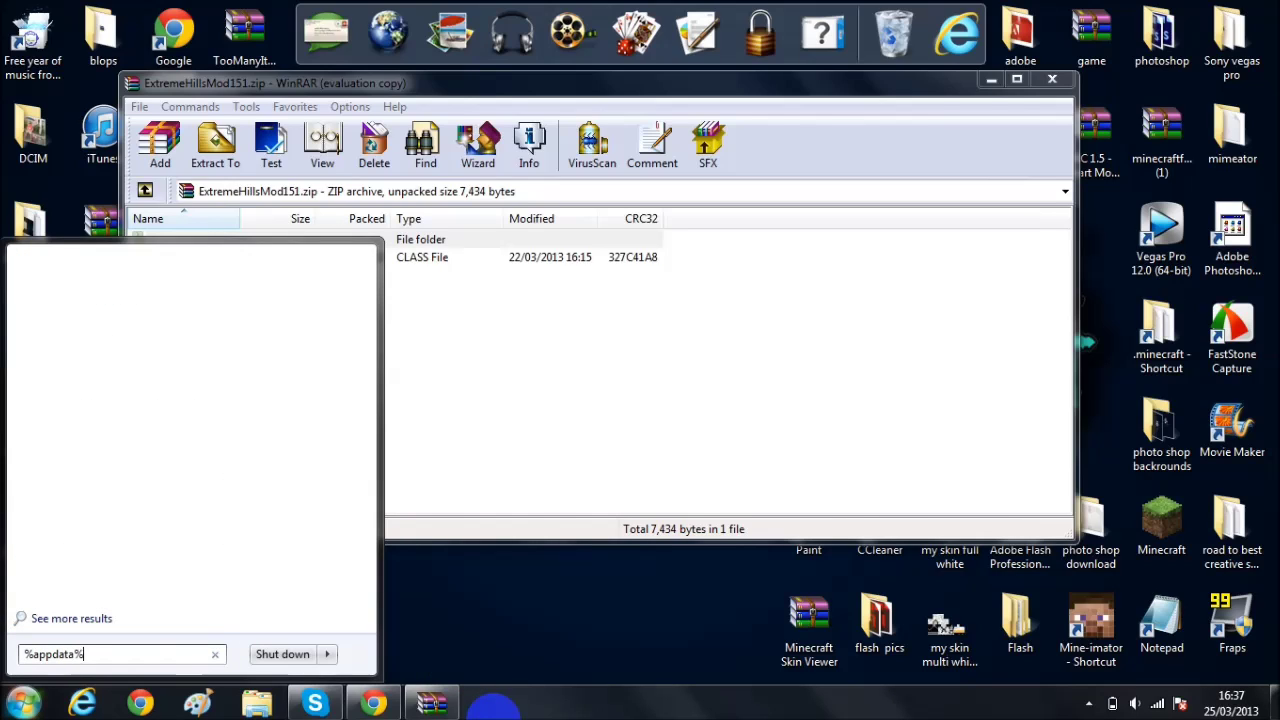
pyautogui.write('data%')
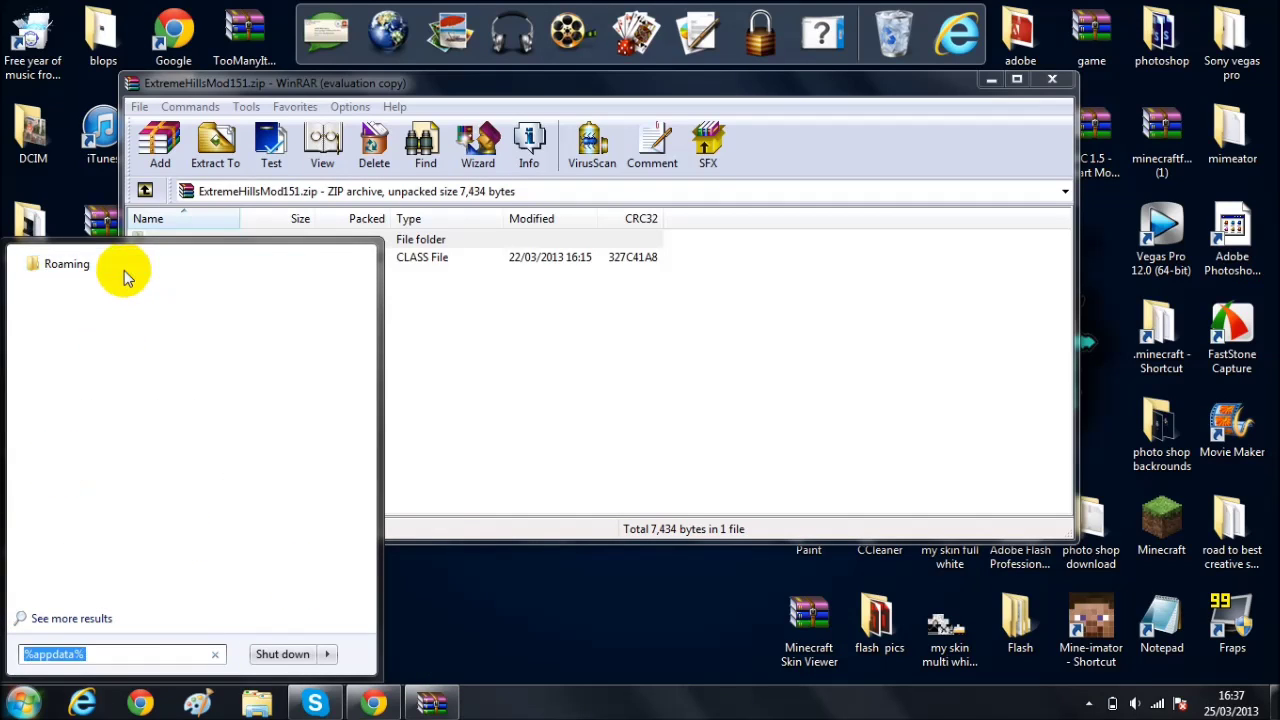
pyautogui.click(98, 268)
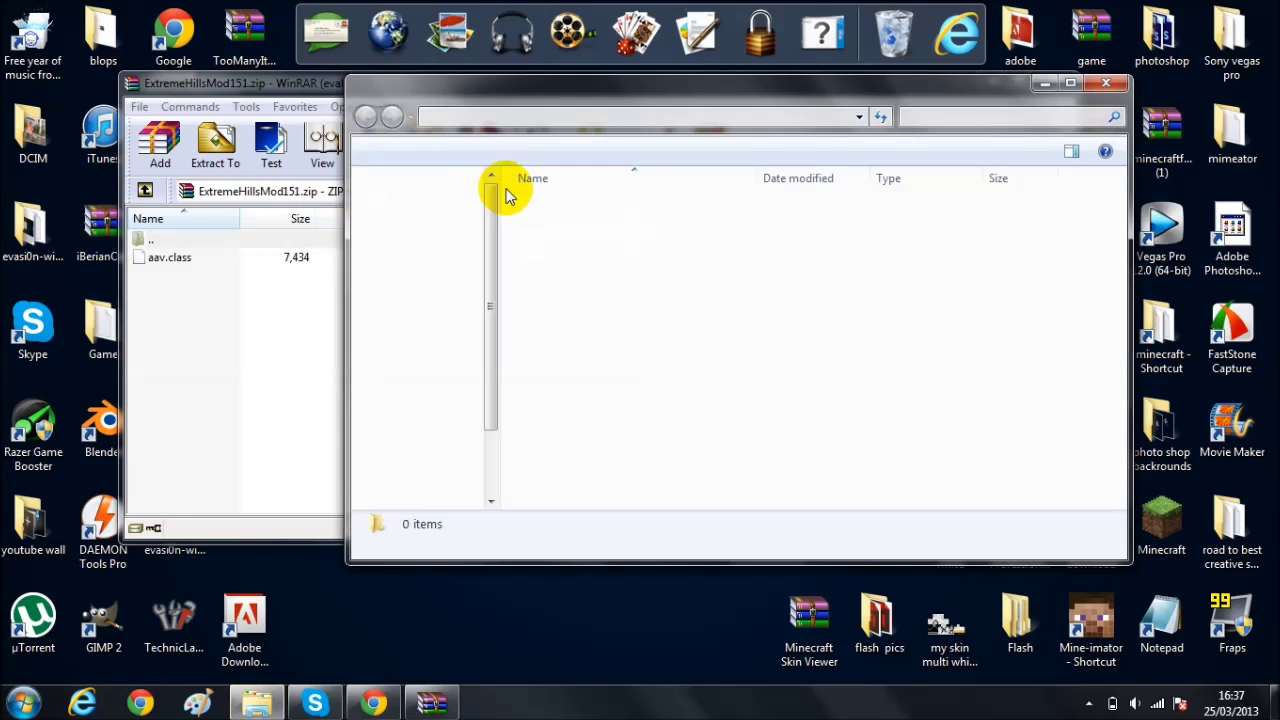
# Step: Open the .minecraft folder and go into its bin folder
pyautogui.rightClick(546, 205)
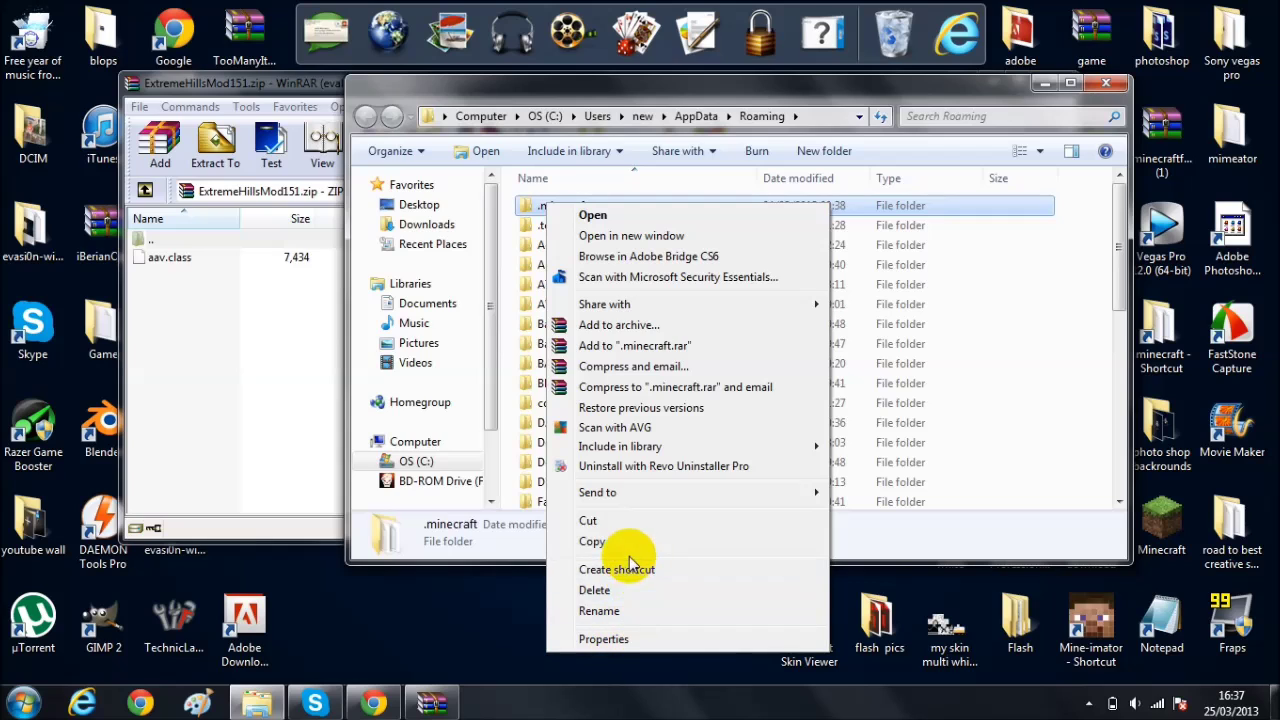
pyautogui.click(958, 205)
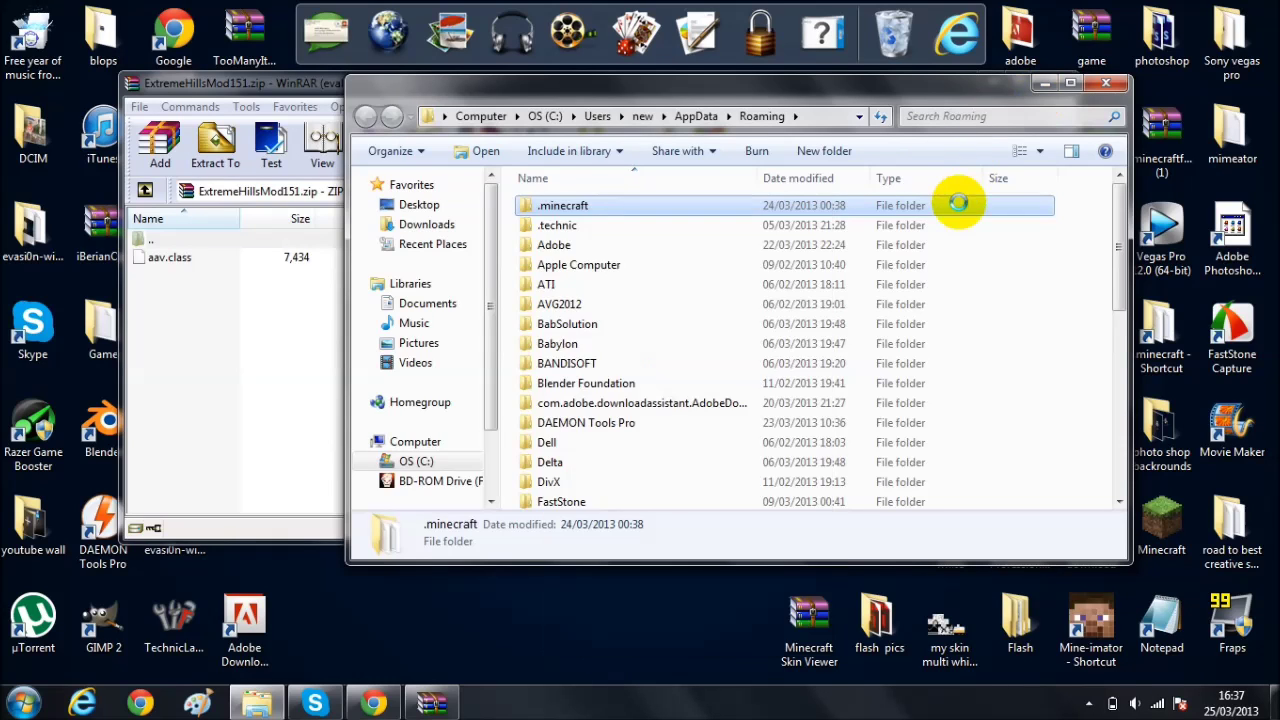
pyautogui.doubleClick(958, 205)
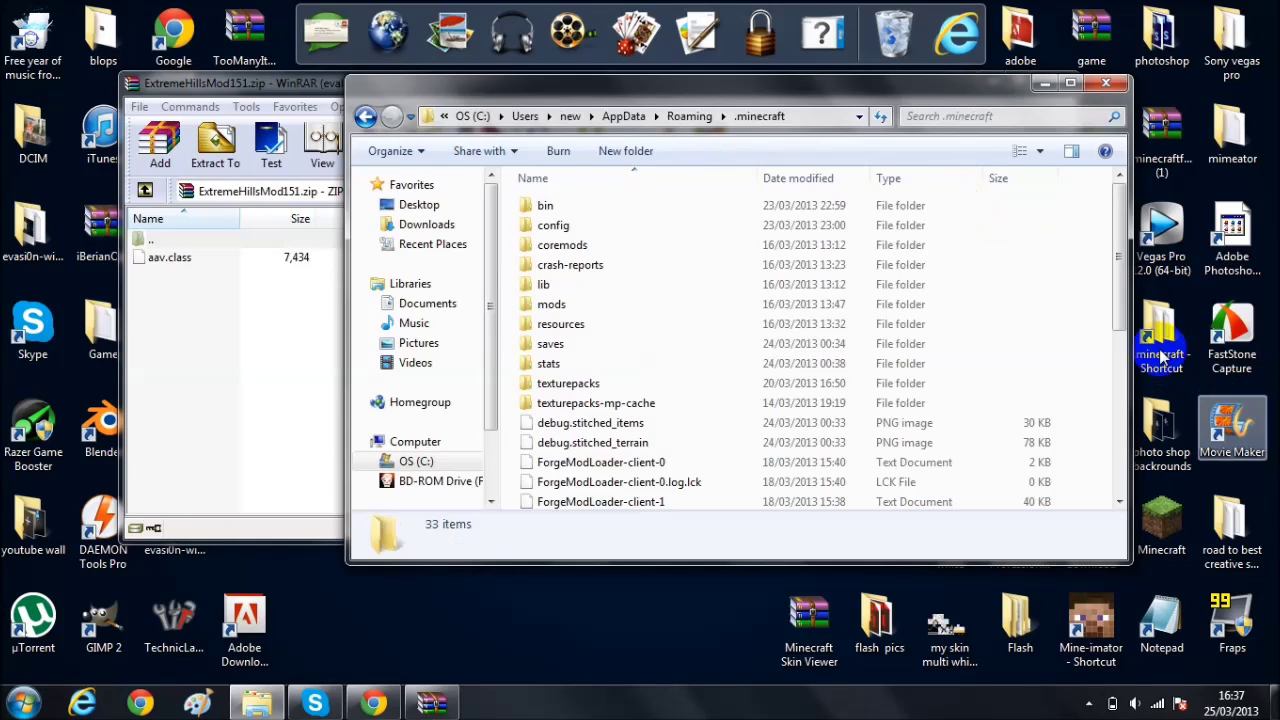
pyautogui.doubleClick(546, 206)
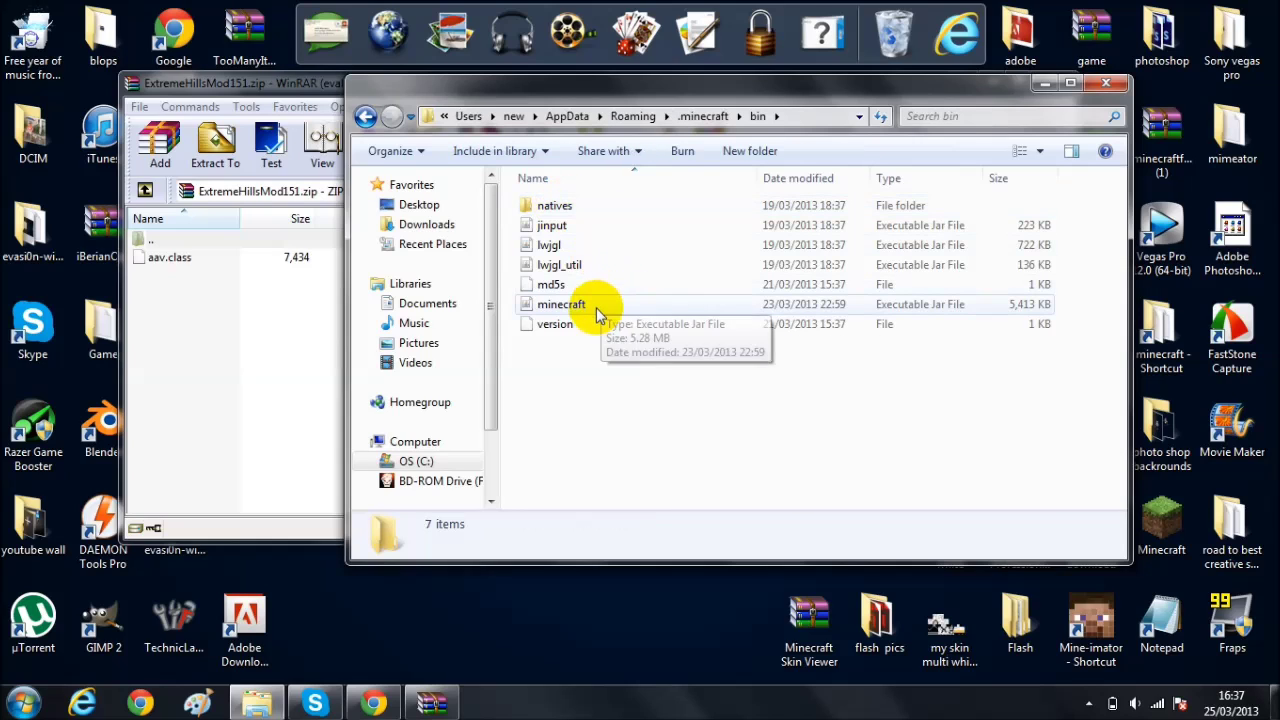
# Step: Open the minecraft executable jar file from the bin folder with WinRAR
pyautogui.rightClick(600, 318)
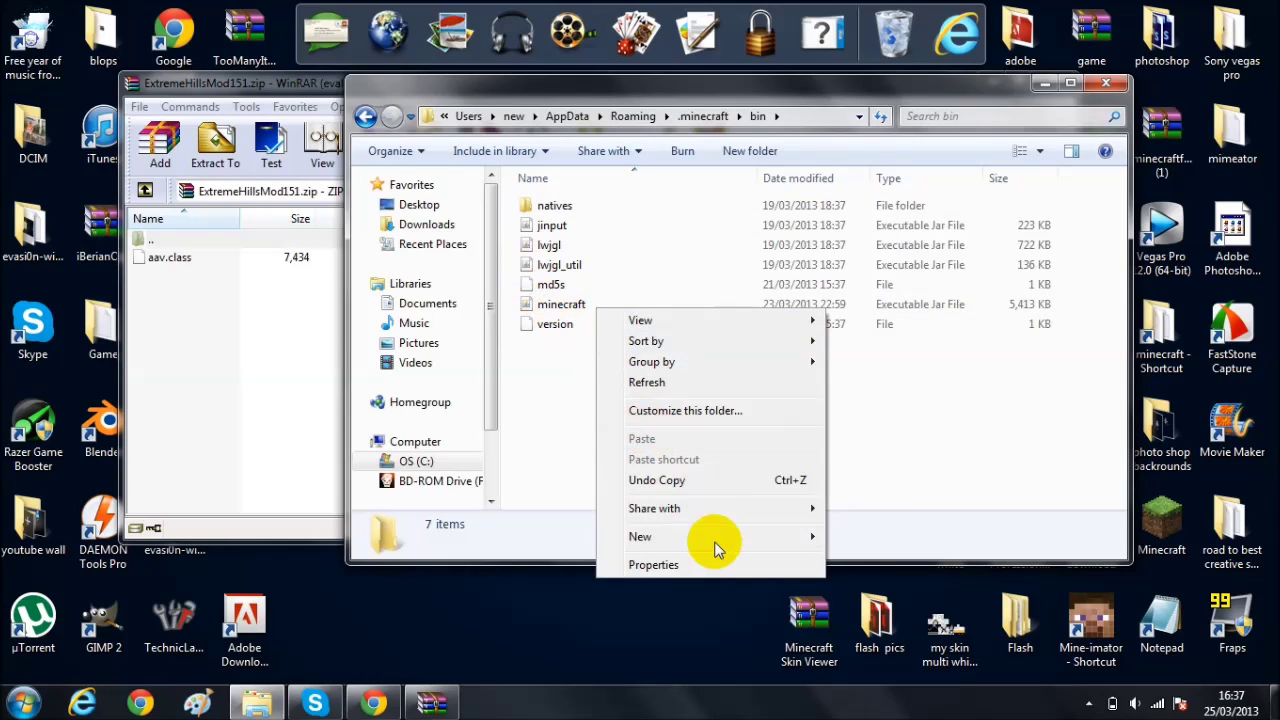
pyautogui.click(548, 305)
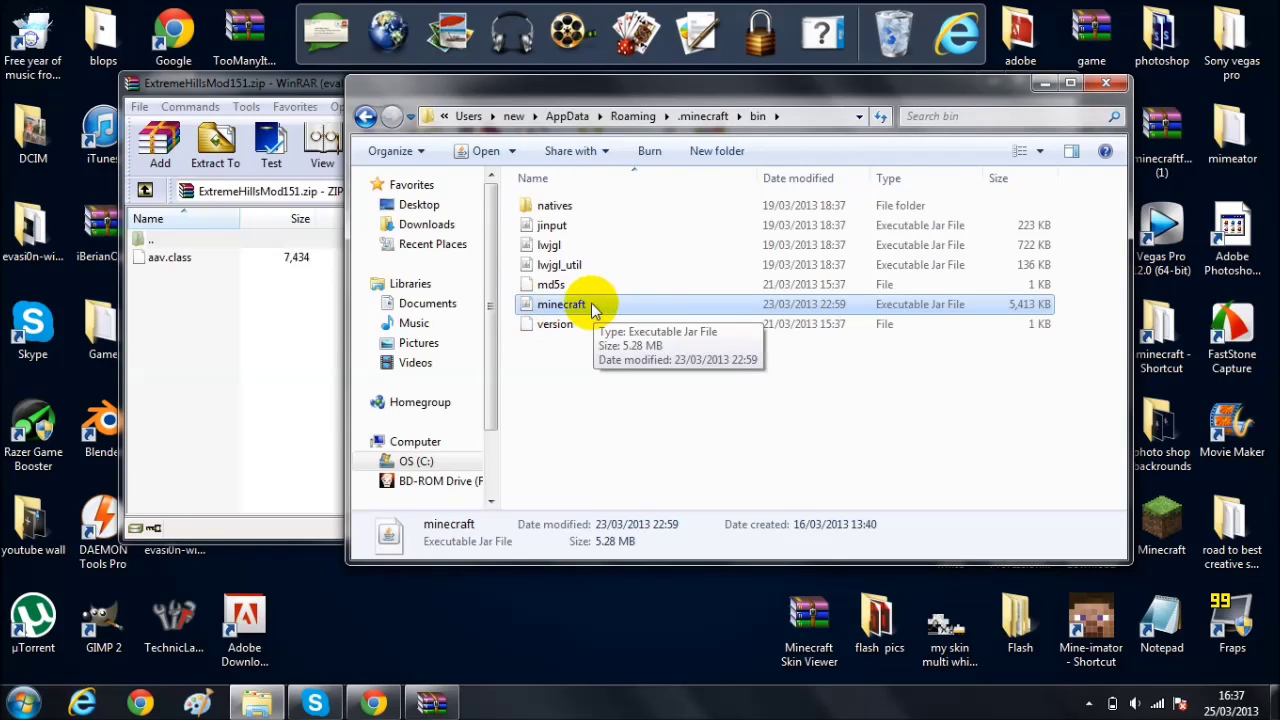
pyautogui.doubleClick(590, 303)
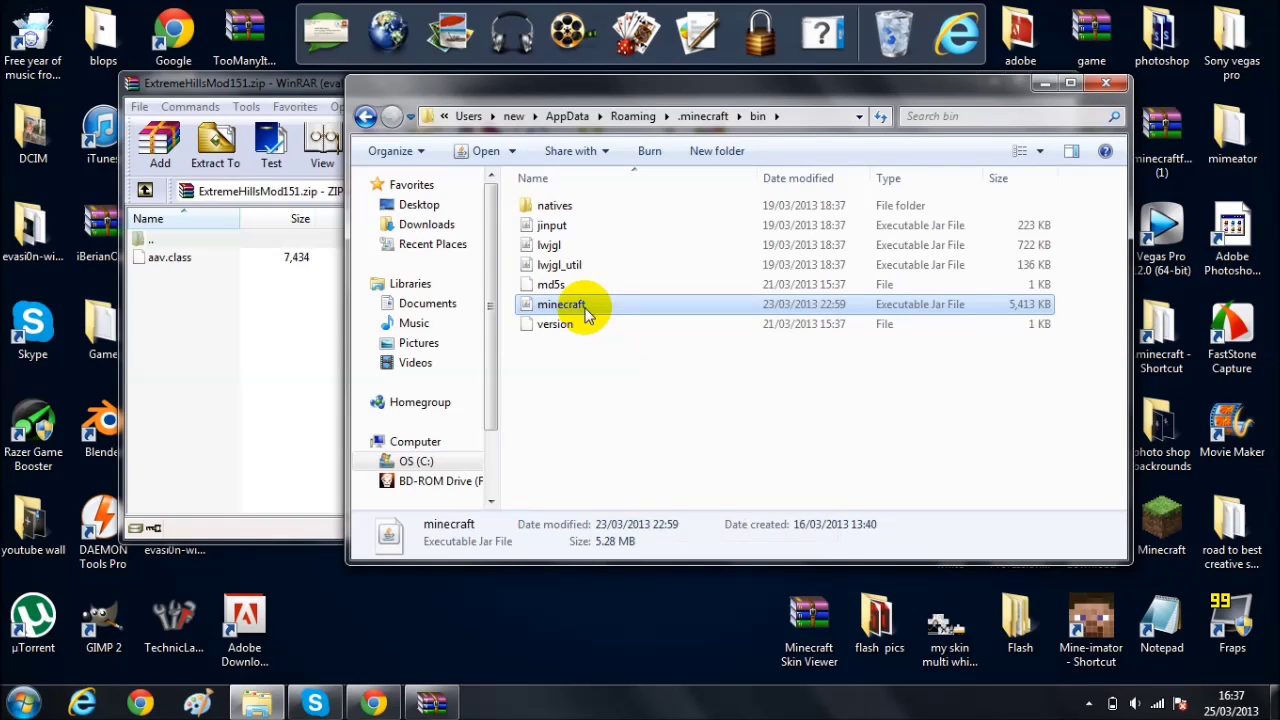
pyautogui.rightClick(588, 310)
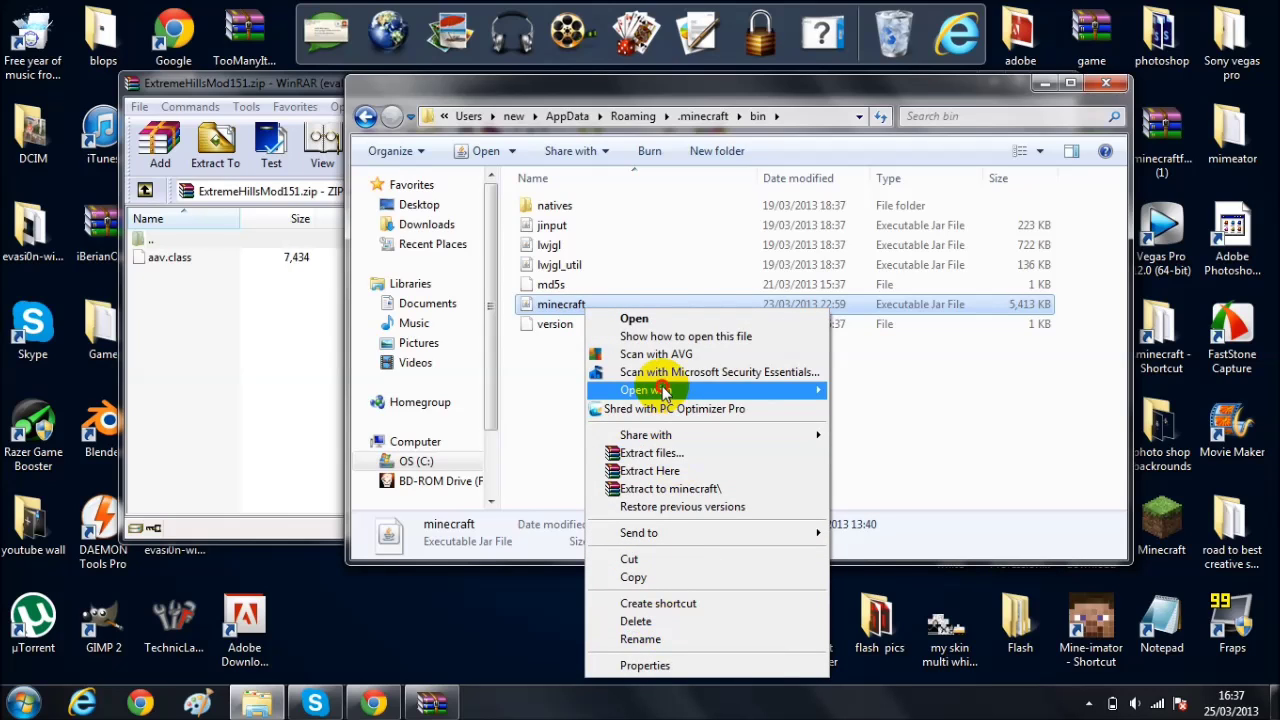
pyautogui.moveTo(677, 392)
pyautogui.click(880, 414)
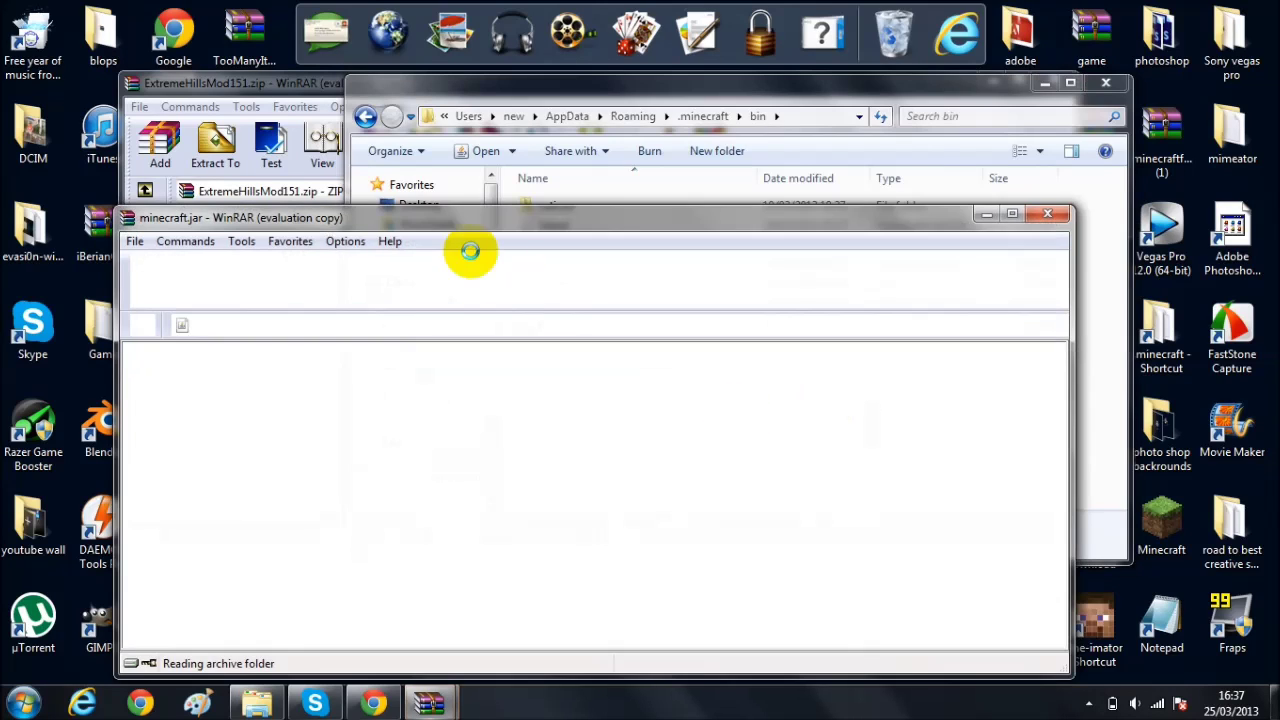
# Step: Minimize the bin folder window and arrange the minecraft.jar and ExtremeHillsMod151.zip archives side by side
pyautogui.click(1045, 86)
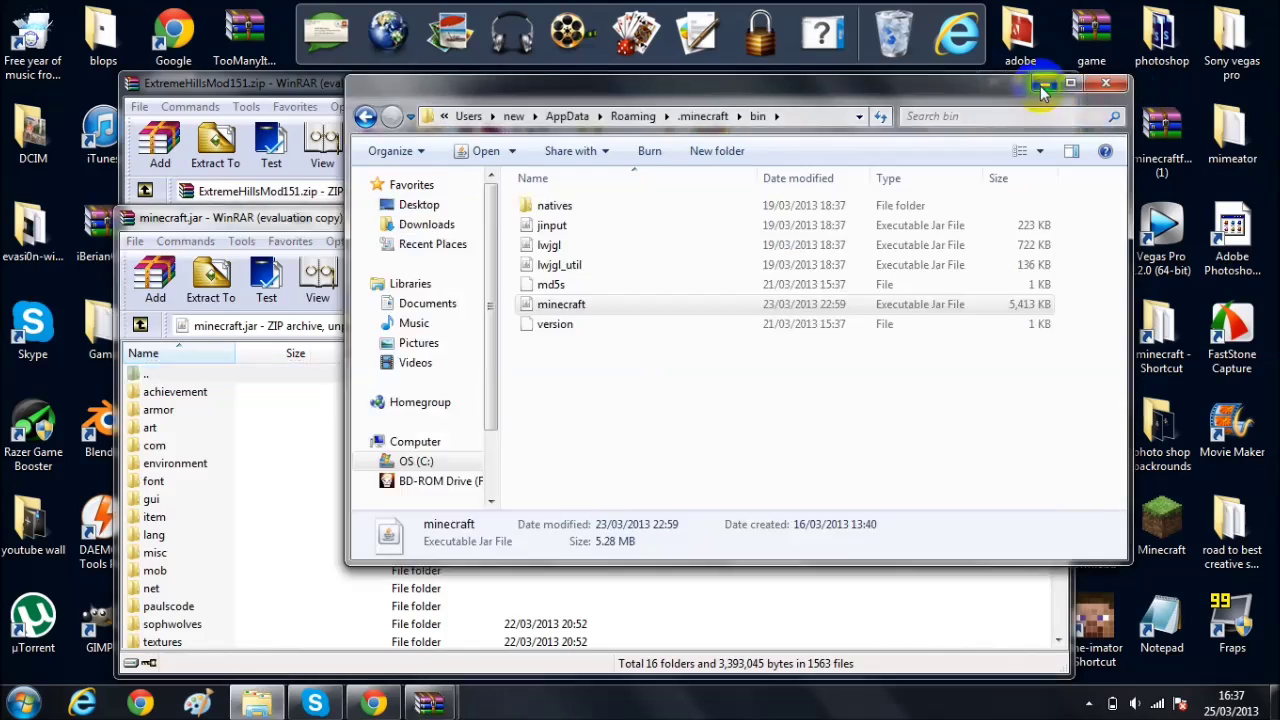
pyautogui.click(678, 82)
pyautogui.moveTo(680, 97); pyautogui.dragTo(1279, 150)
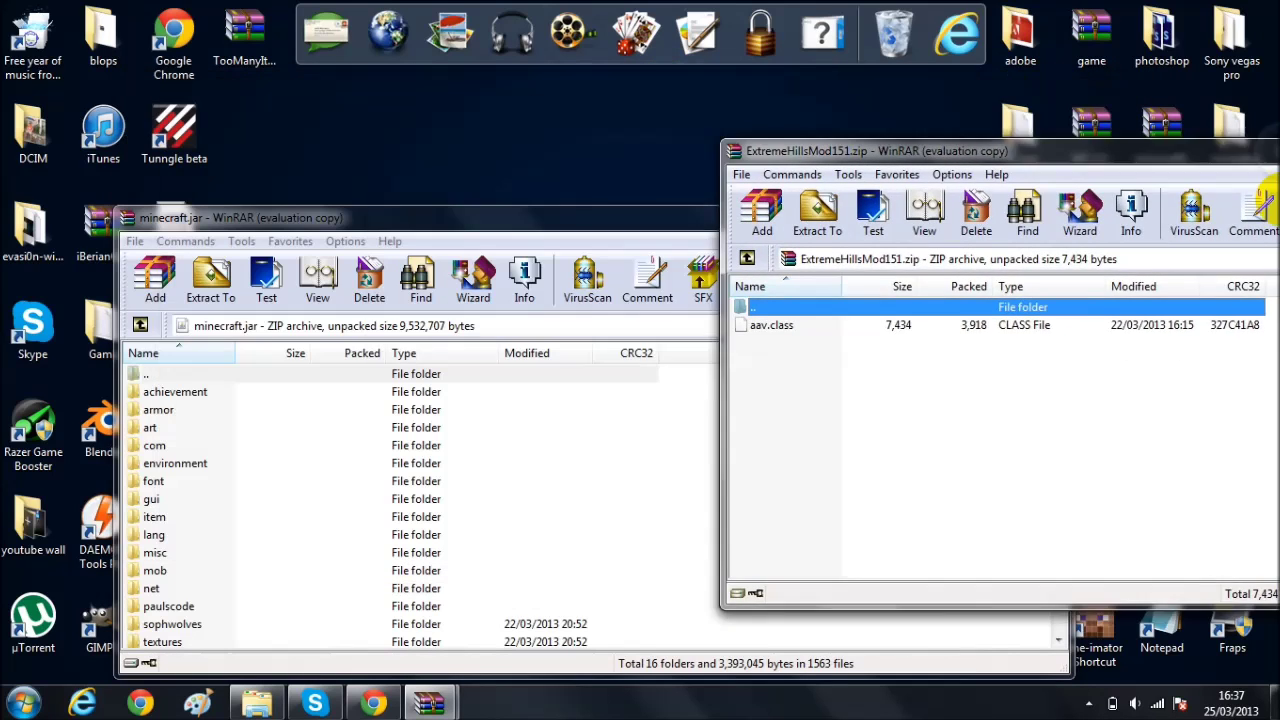
pyautogui.moveTo(462, 208); pyautogui.dragTo(3, 160)
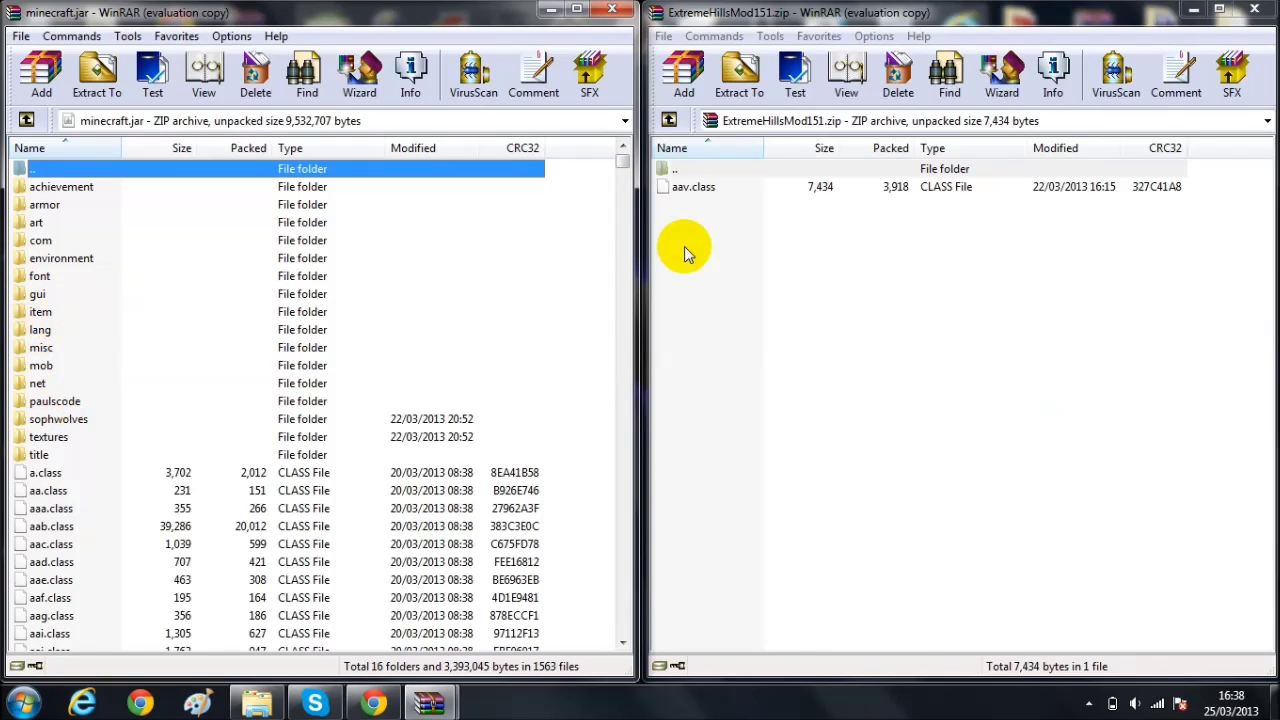
# Step: Add aav.class from the mod archive to minecraft.jar using the Add and replace files update mode, and close both archives
pyautogui.click(690, 187)
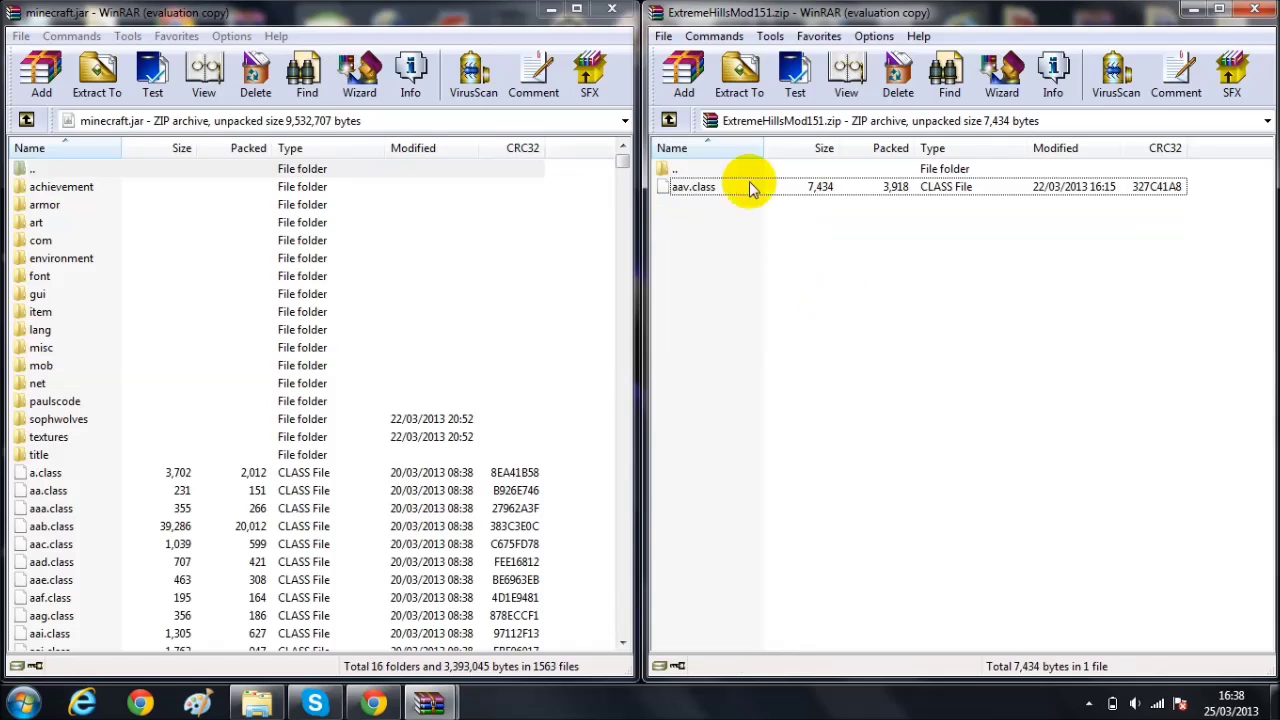
pyautogui.moveTo(813, 189); pyautogui.dragTo(498, 259)
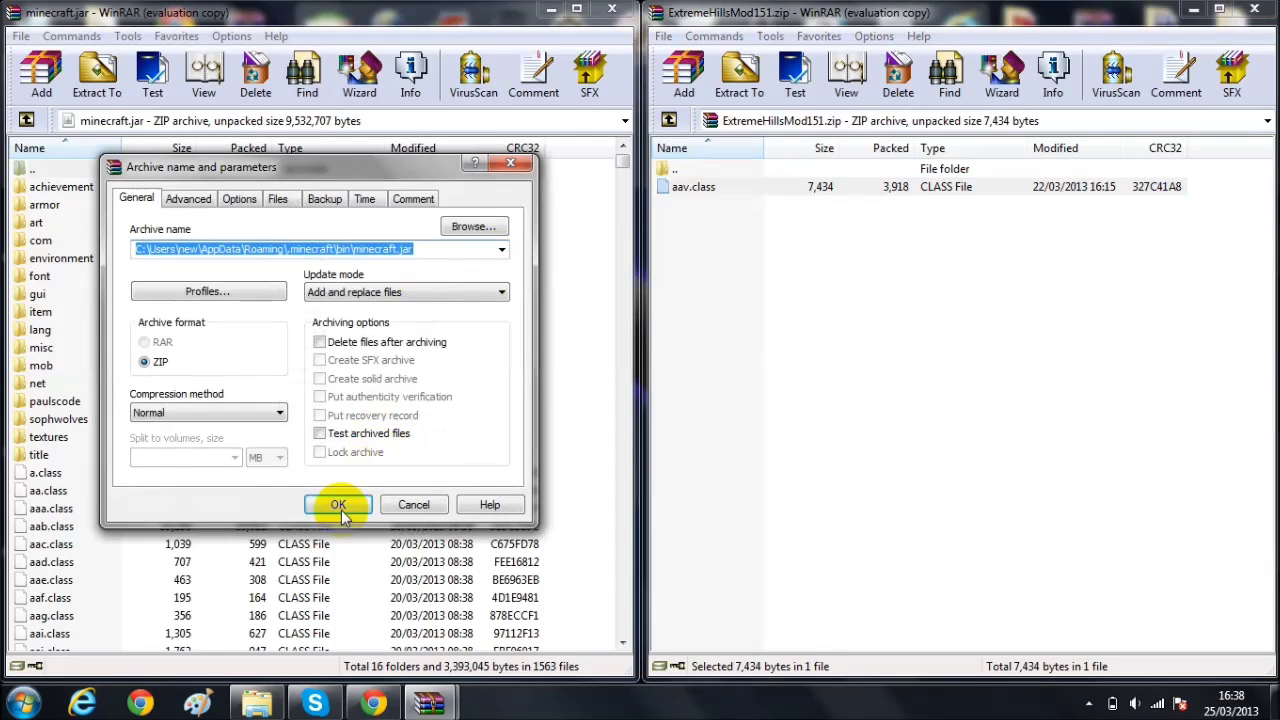
pyautogui.click(336, 504)
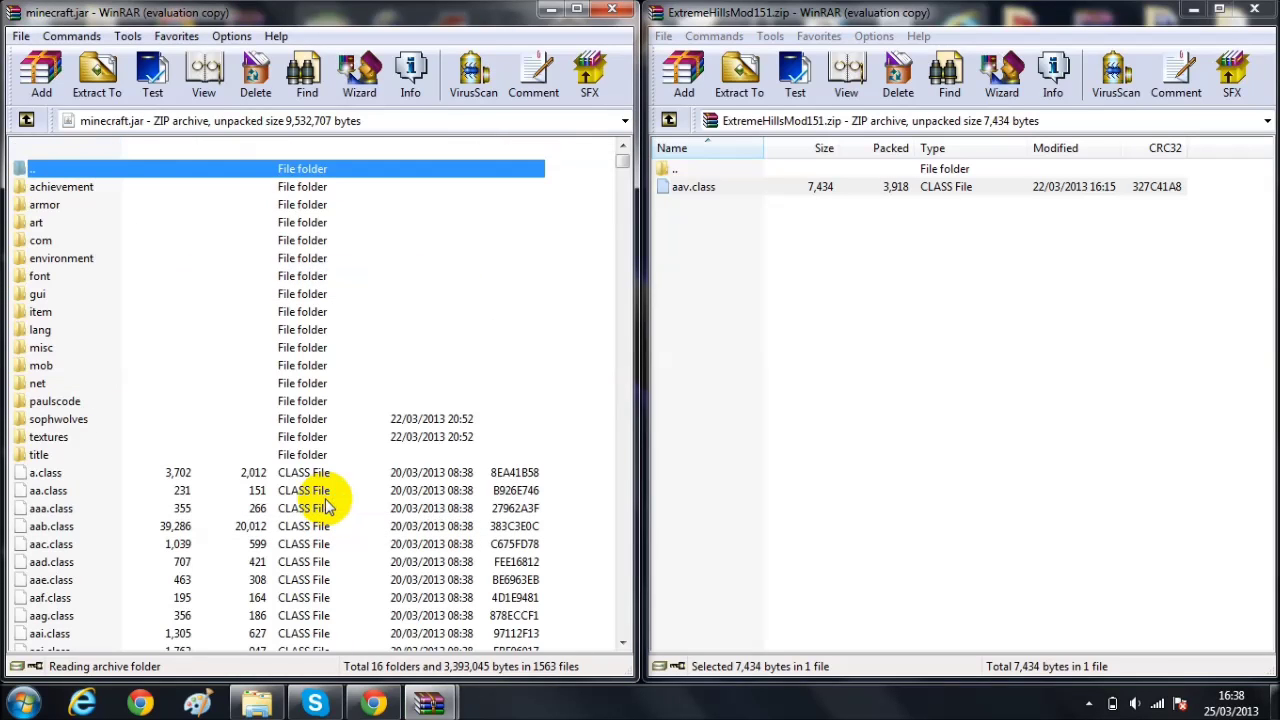
pyautogui.click(1254, 9)
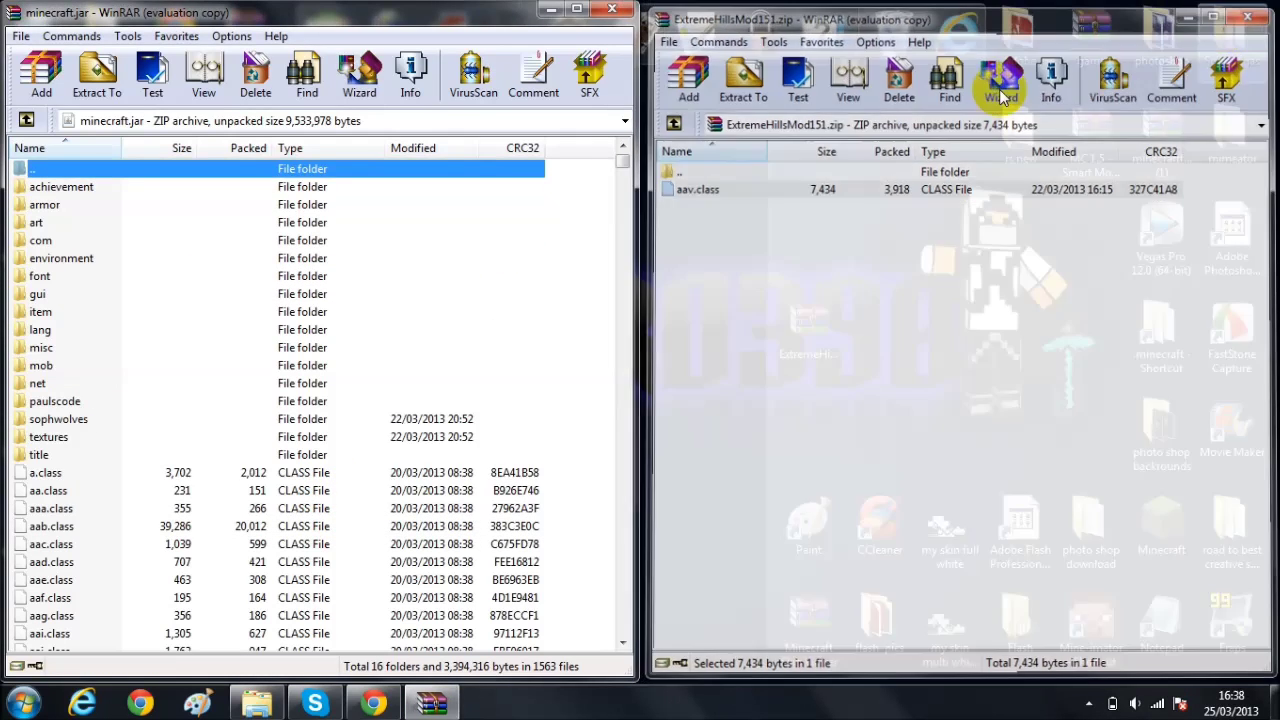
pyautogui.click(612, 9)
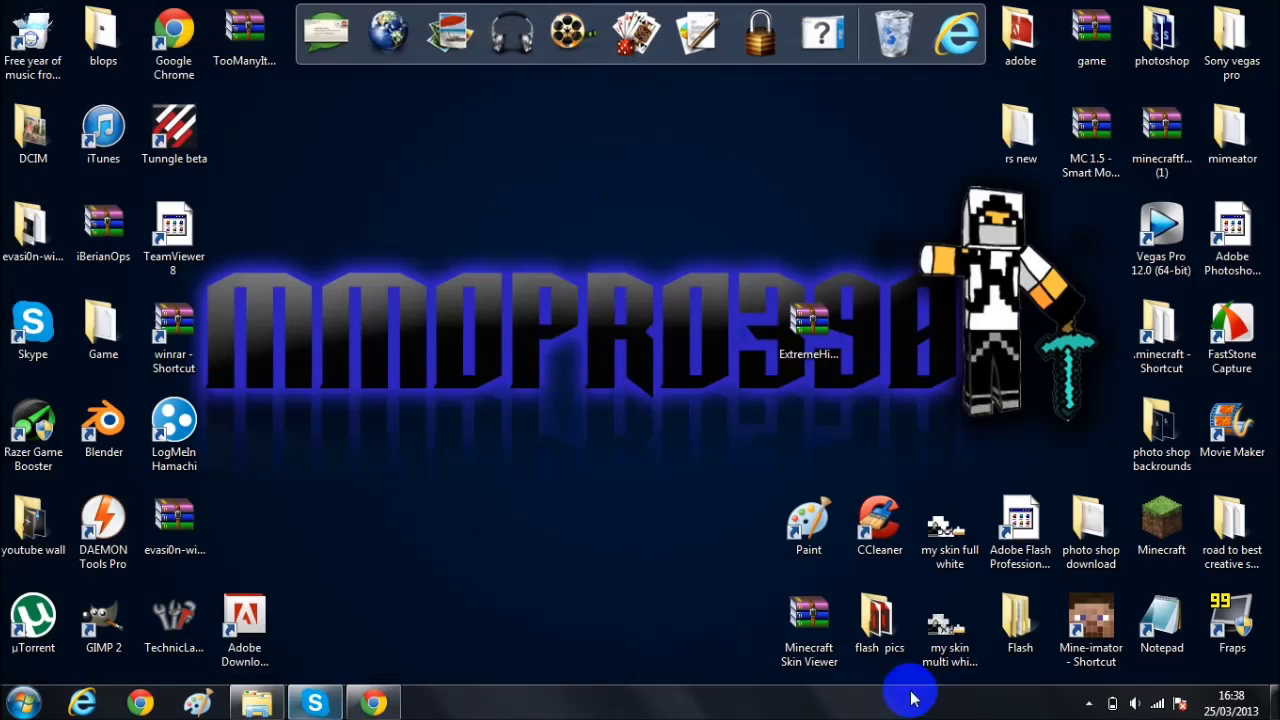
# Step: Run Minecraft from the desktop, maximize its launcher window and log in with the remembered account
pyautogui.doubleClick(1161, 522)
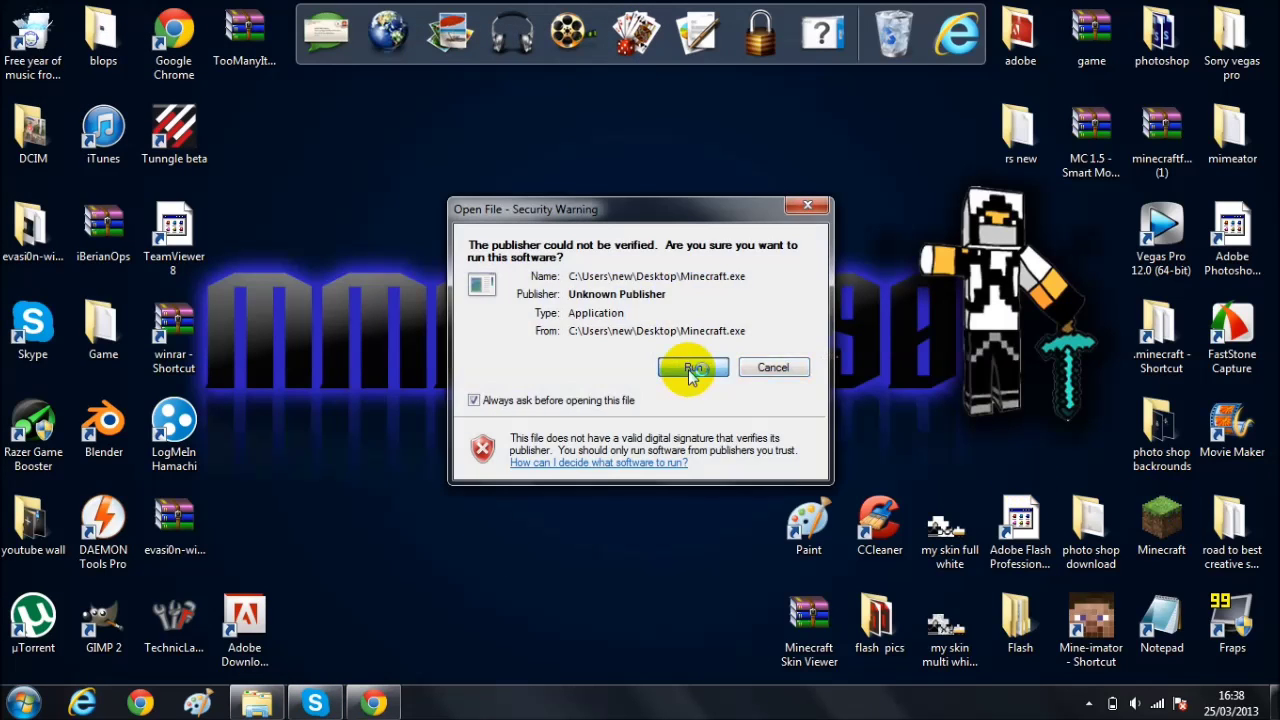
pyautogui.click(688, 367)
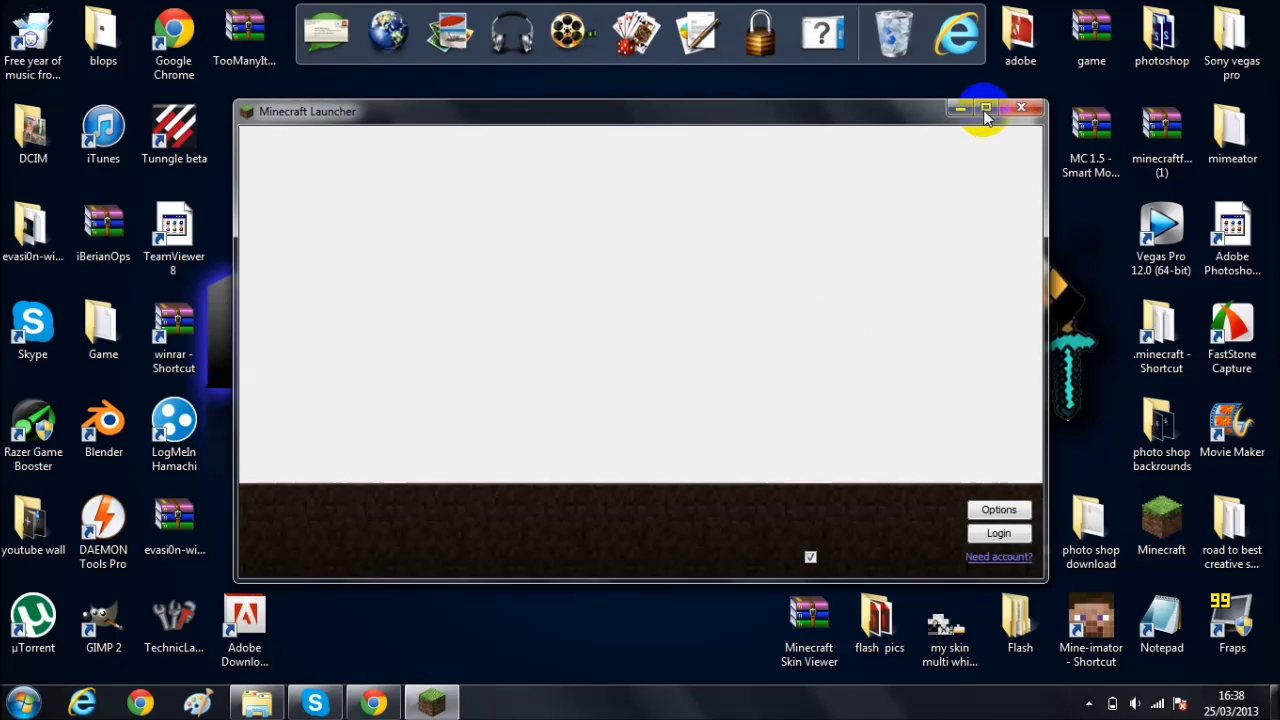
pyautogui.click(985, 110)
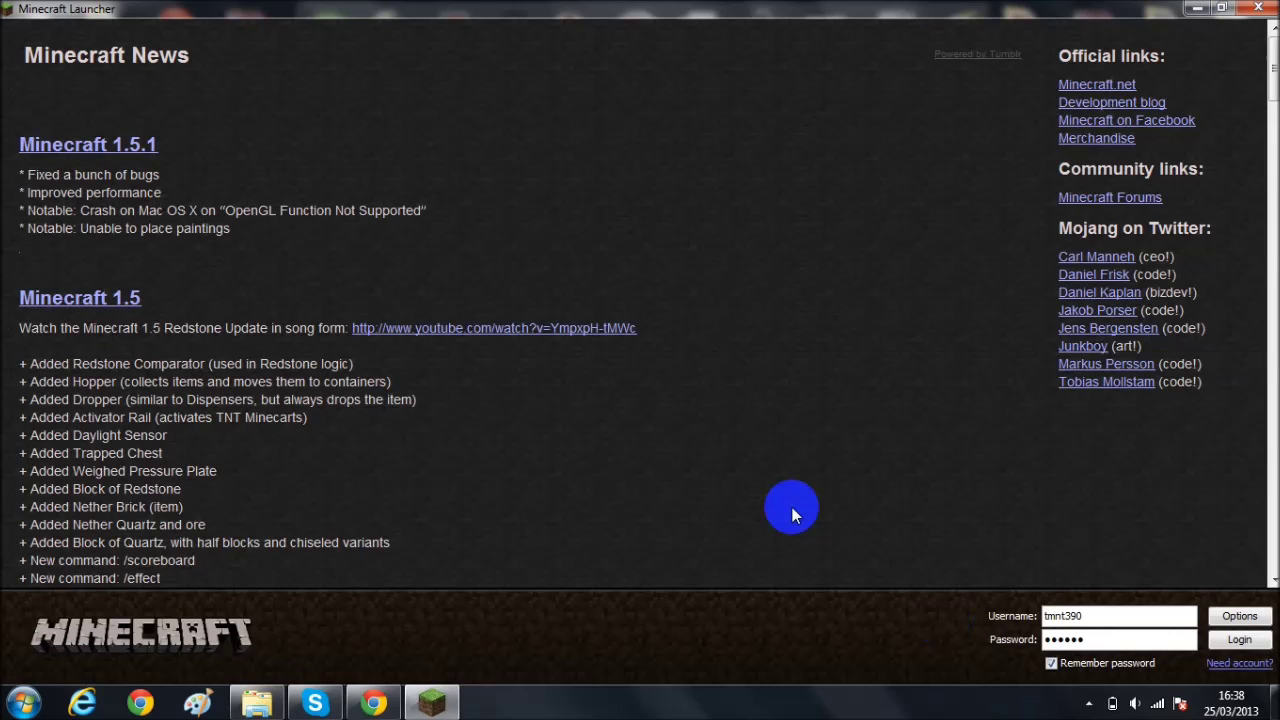
pyautogui.click(1238, 640)
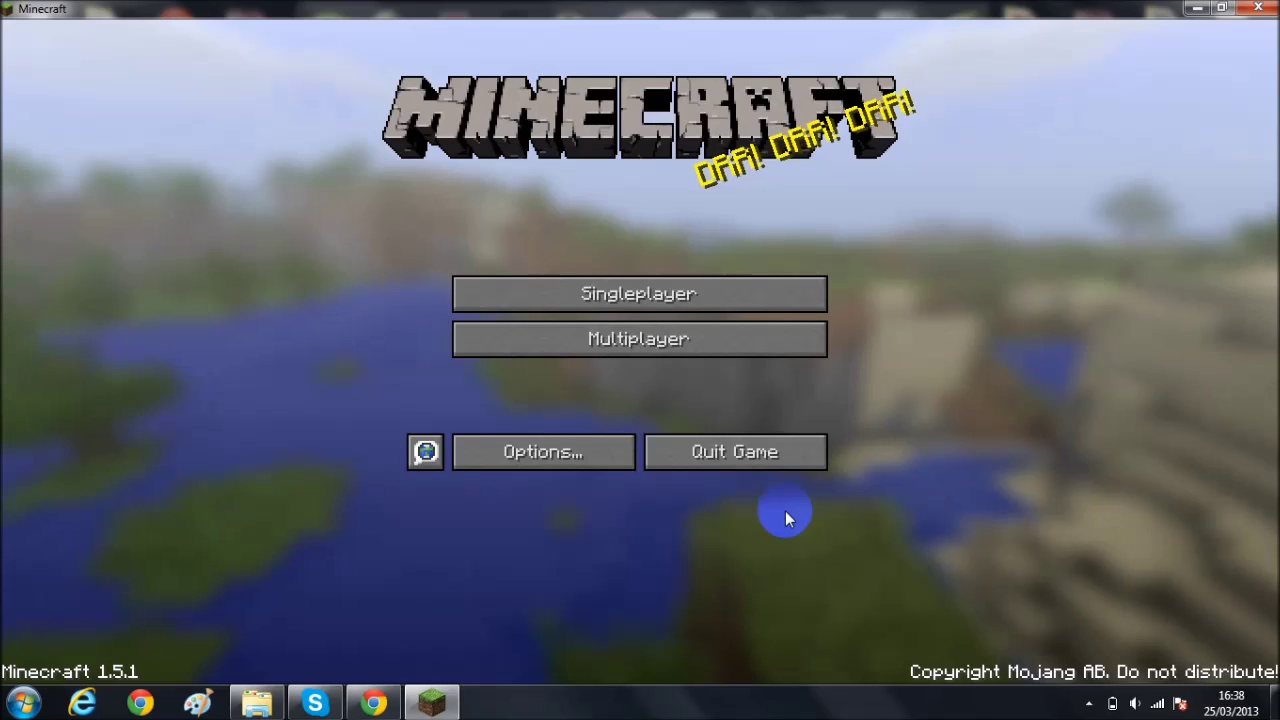
# Step: Create a new singleplayer world named hills in Creative game mode
pyautogui.click(647, 312)
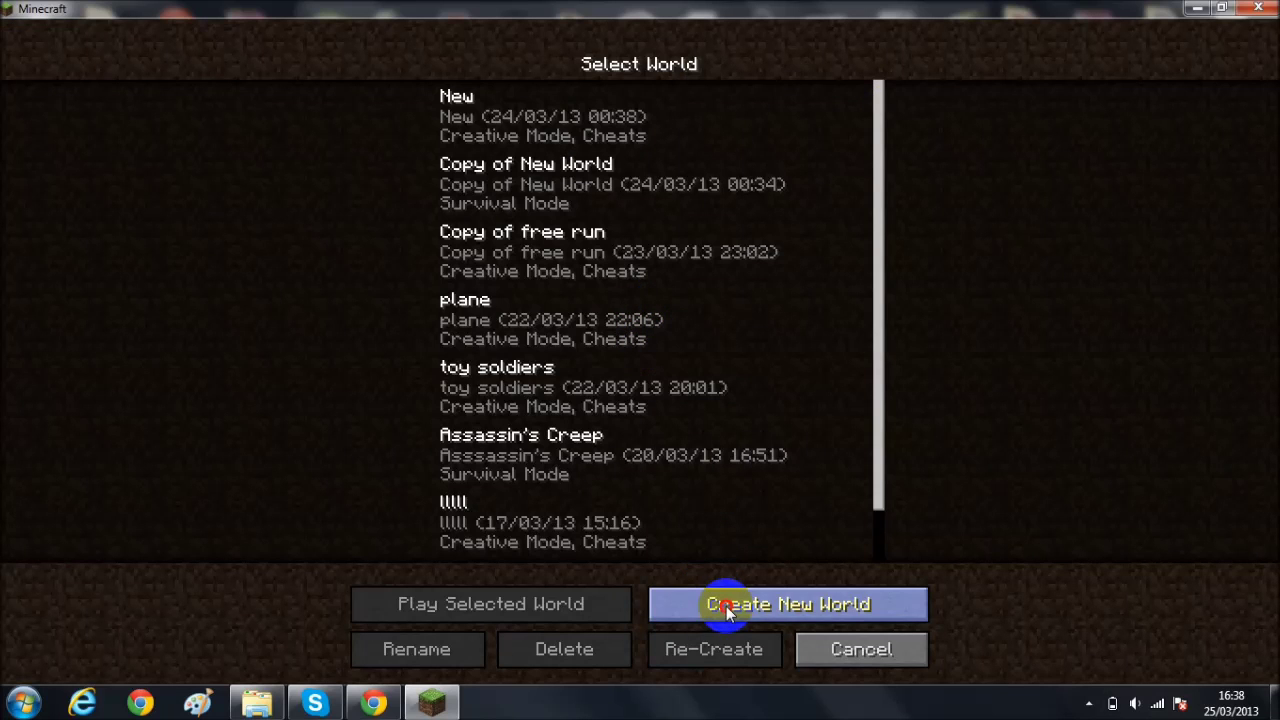
pyautogui.click(726, 606)
pyautogui.press('BackSpace')
pyautogui.press('BackSpace')
pyautogui.press('BackSpace')
pyautogui.press('BackSpace')
pyautogui.press('BackSpace')
pyautogui.press('BackSpace')
pyautogui.press('BackSpace')
pyautogui.press('BackSpace')
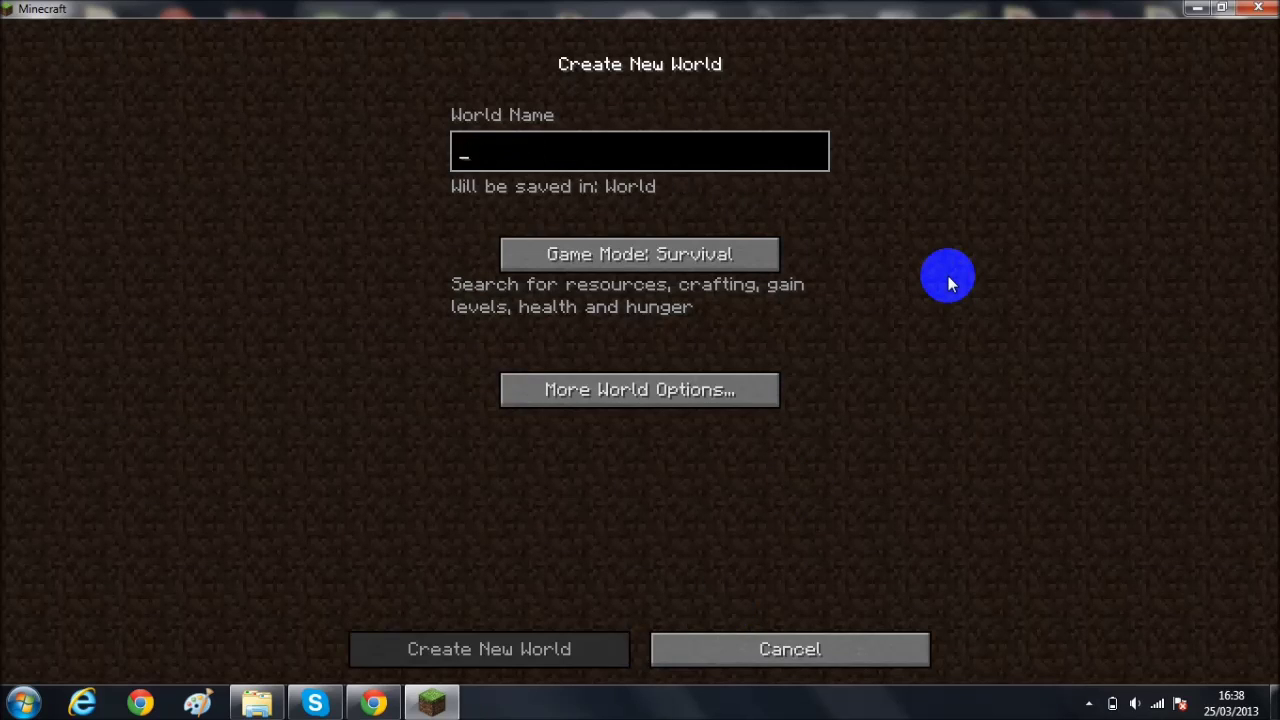
pyautogui.write('J')
pyautogui.press('BackSpace')
pyautogui.write('h')
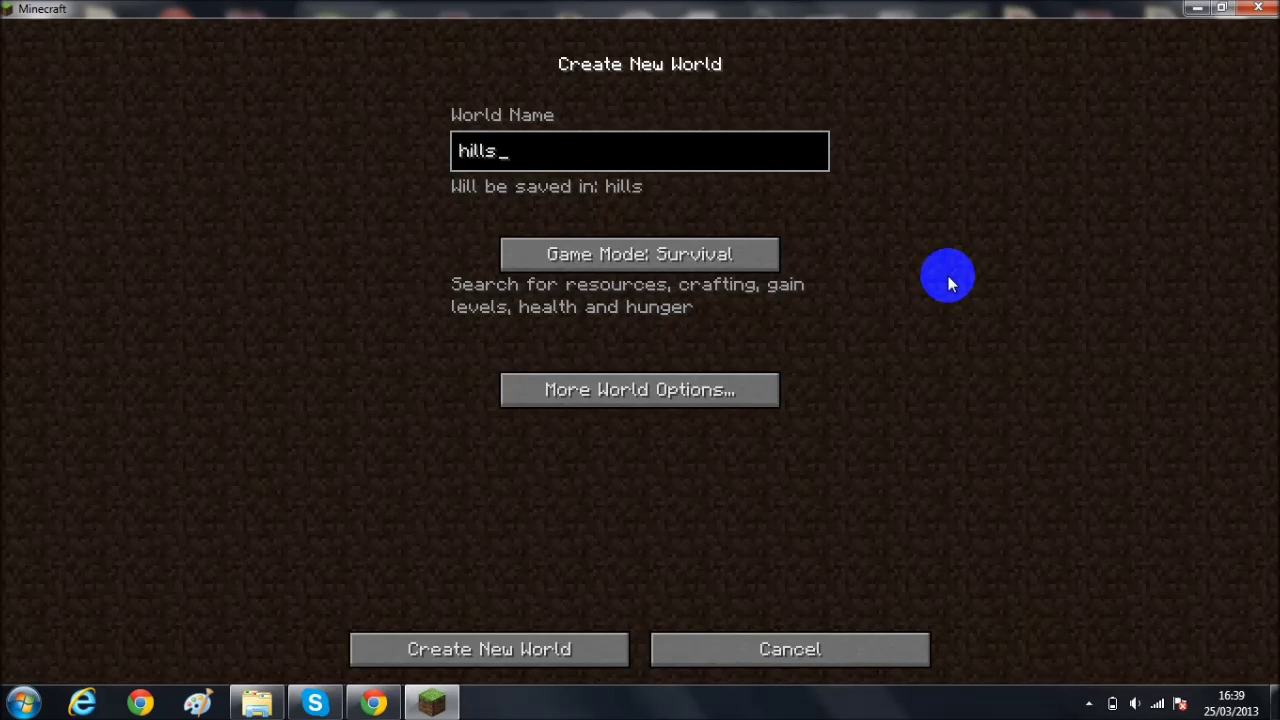
pyautogui.write('ills')
pyautogui.click(604, 267)
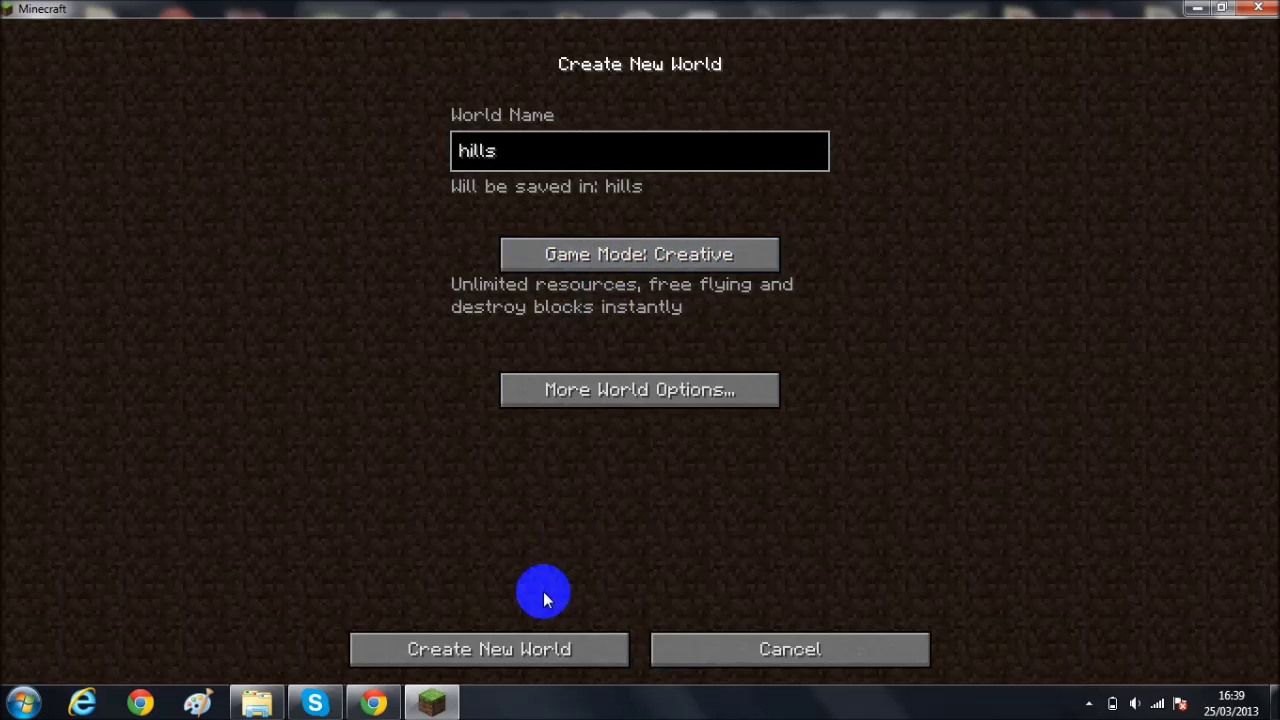
pyautogui.click(516, 640)
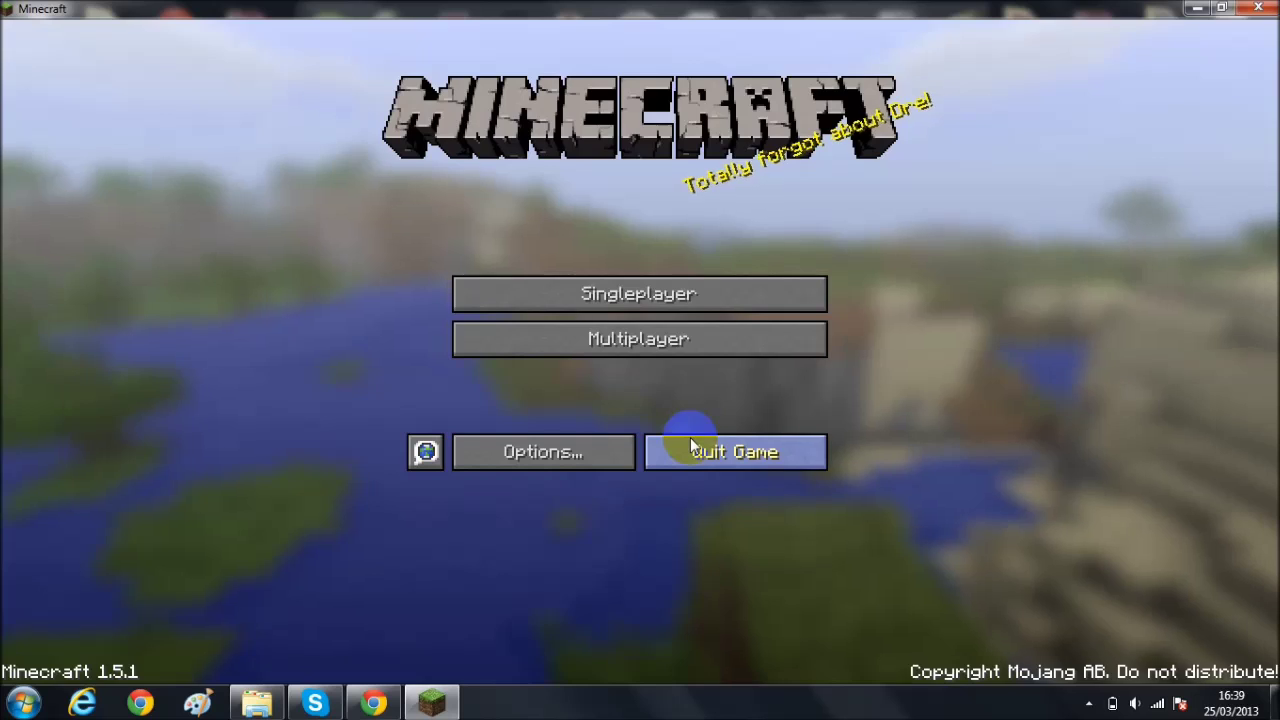
pyautogui.click(690, 437)
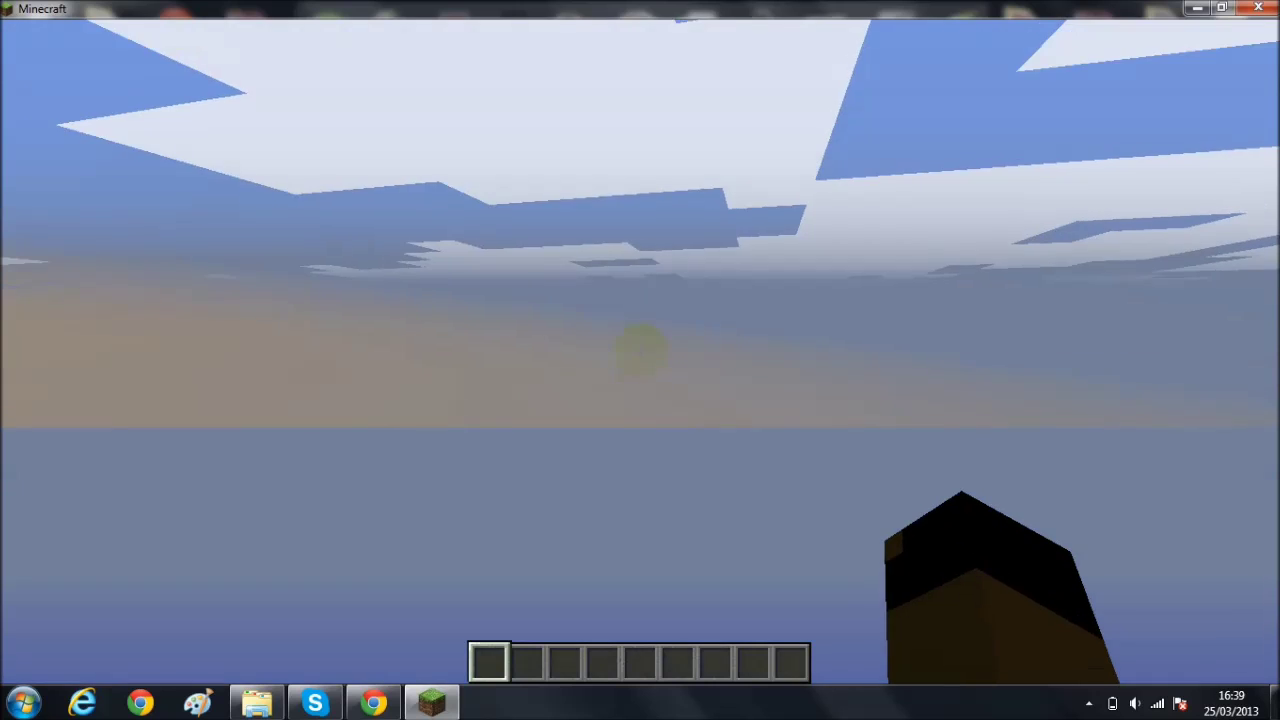
# Step: Pause the game and open its video settings
pyautogui.press('Escape')
pyautogui.click(591, 362)
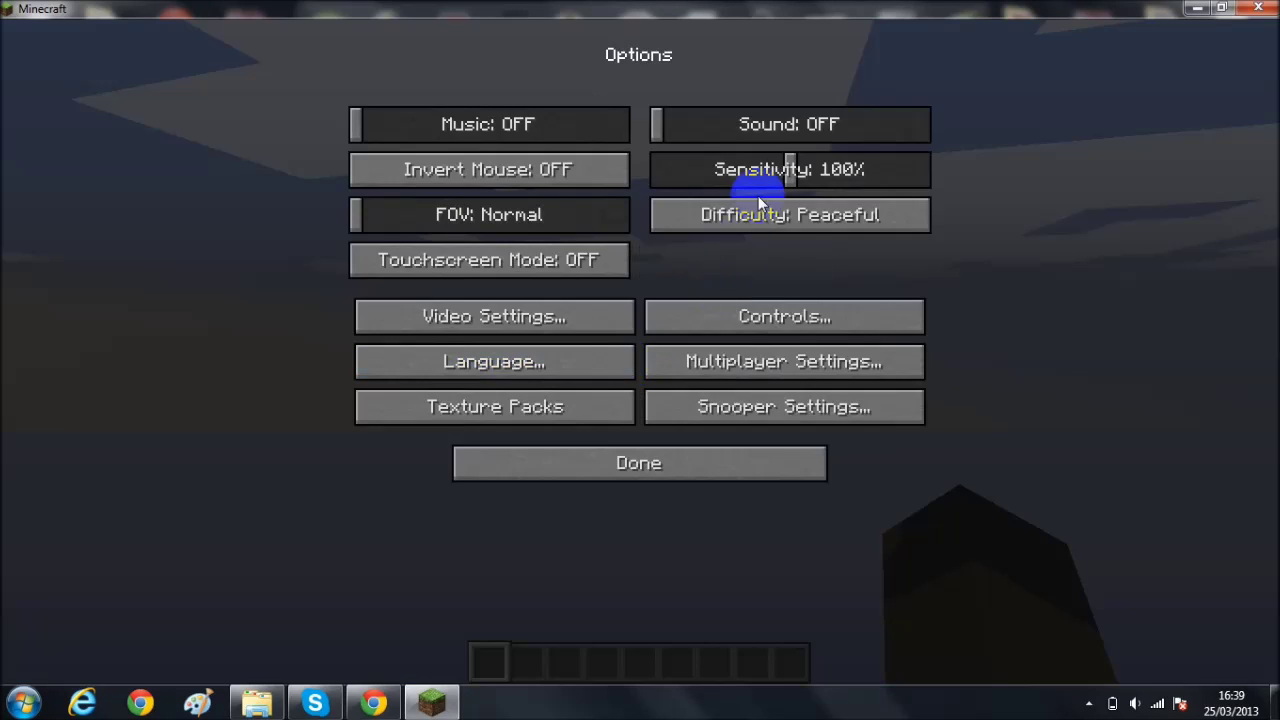
pyautogui.click(554, 320)
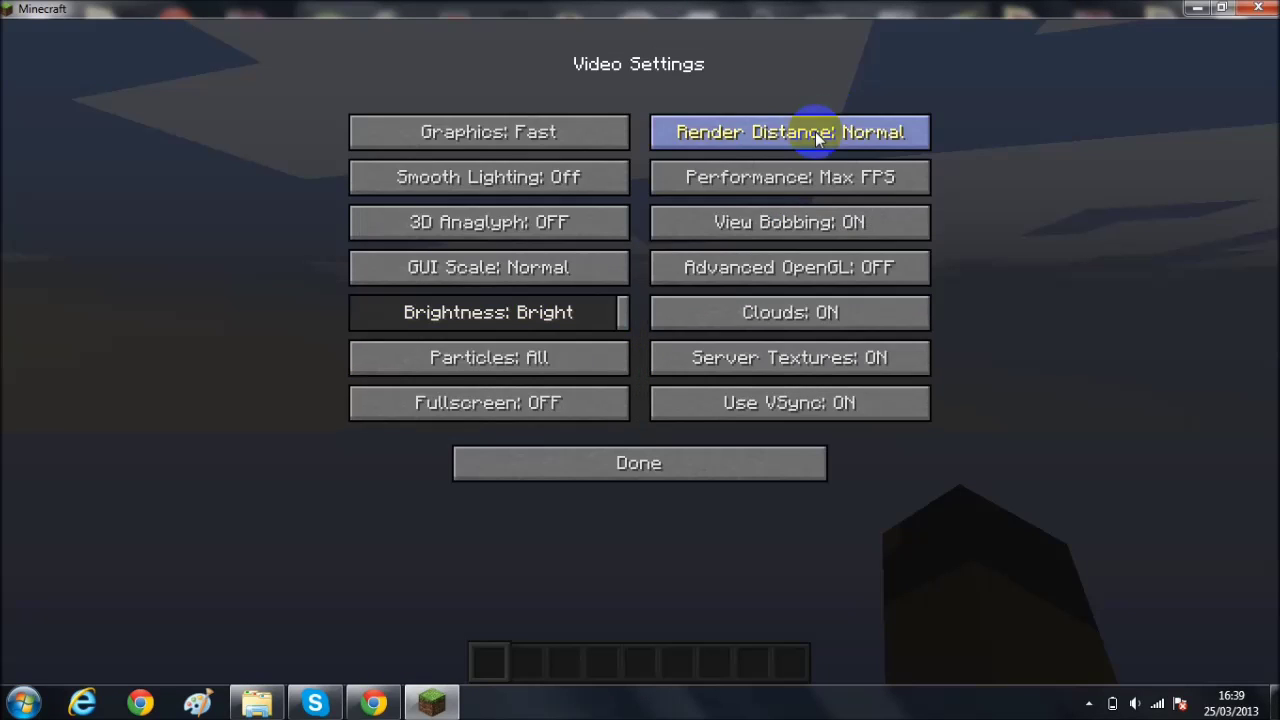
# Step: Cycle Render Distance through its options back to Normal, and switch Smooth Lighting to Maximum and back to Off
pyautogui.click(815, 131)
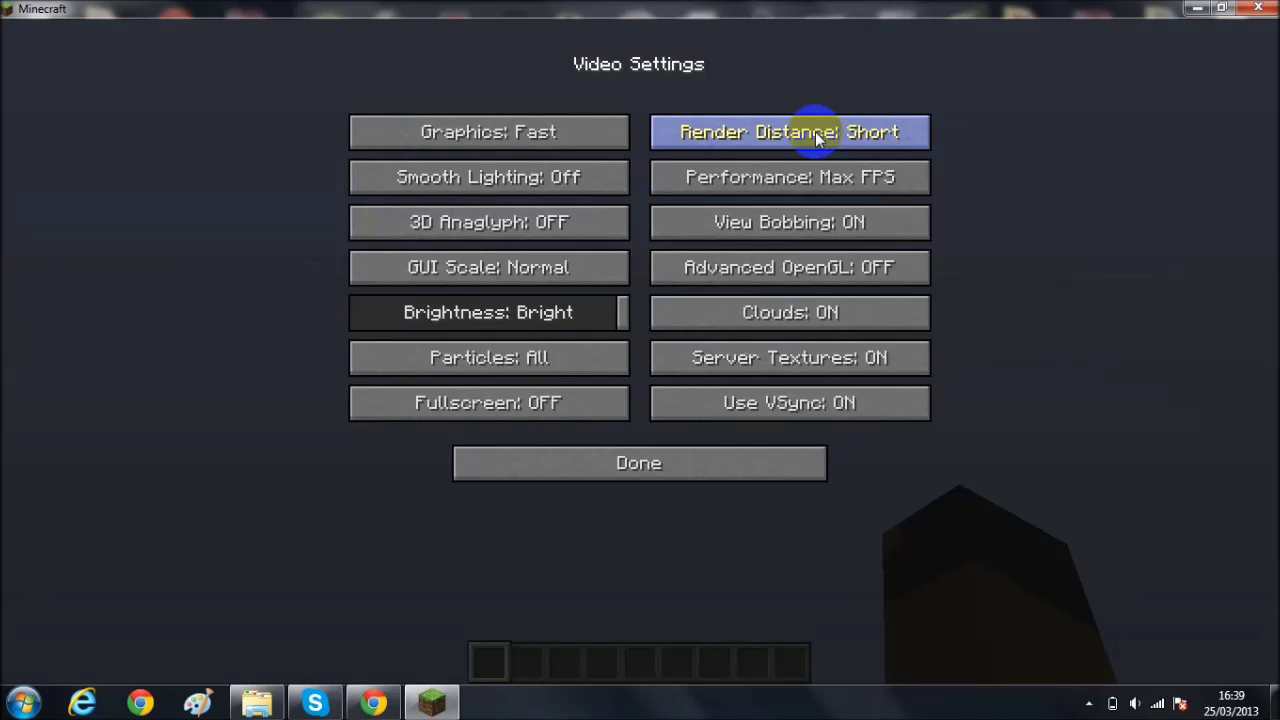
pyautogui.click(815, 131)
pyautogui.click(815, 131)
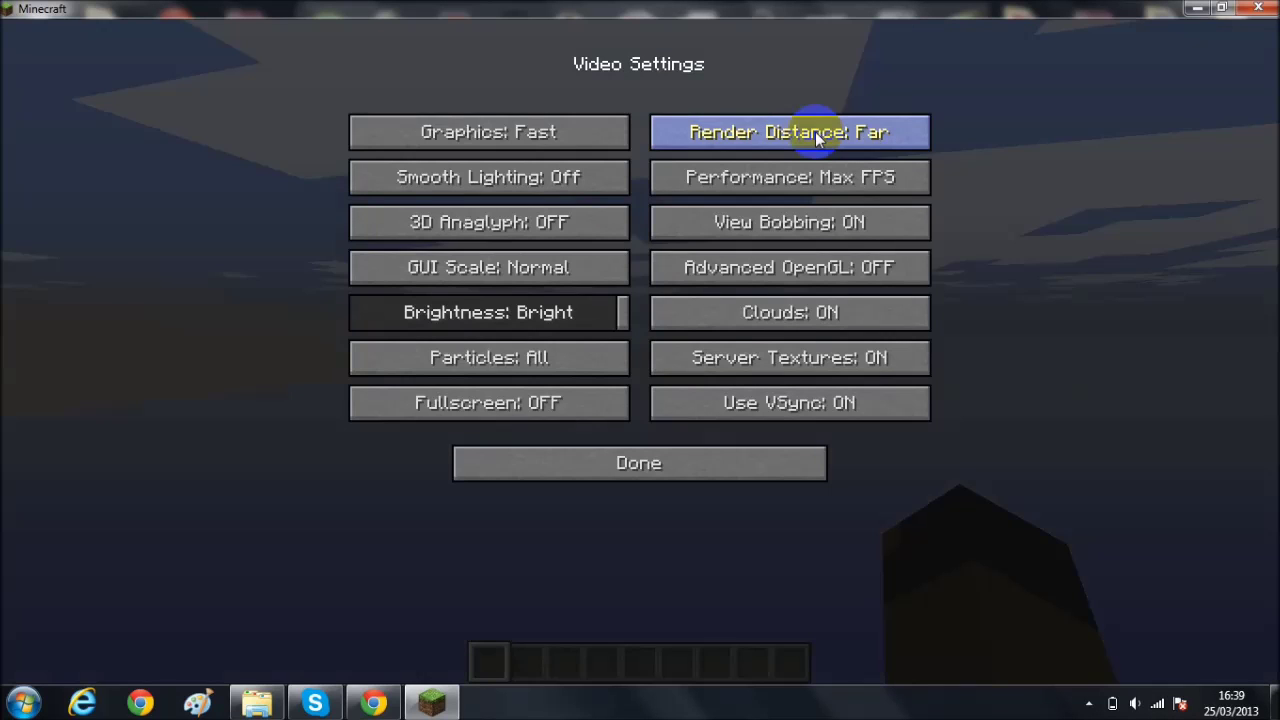
pyautogui.click(815, 131)
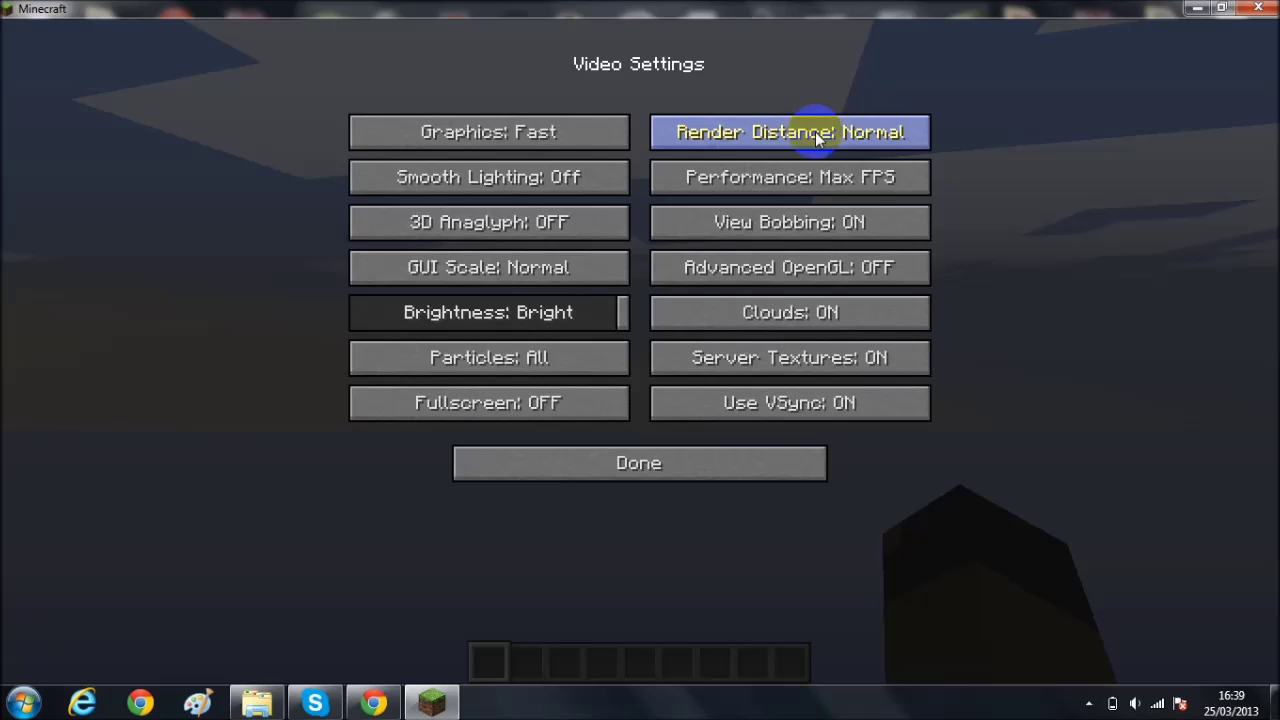
pyautogui.click(524, 185)
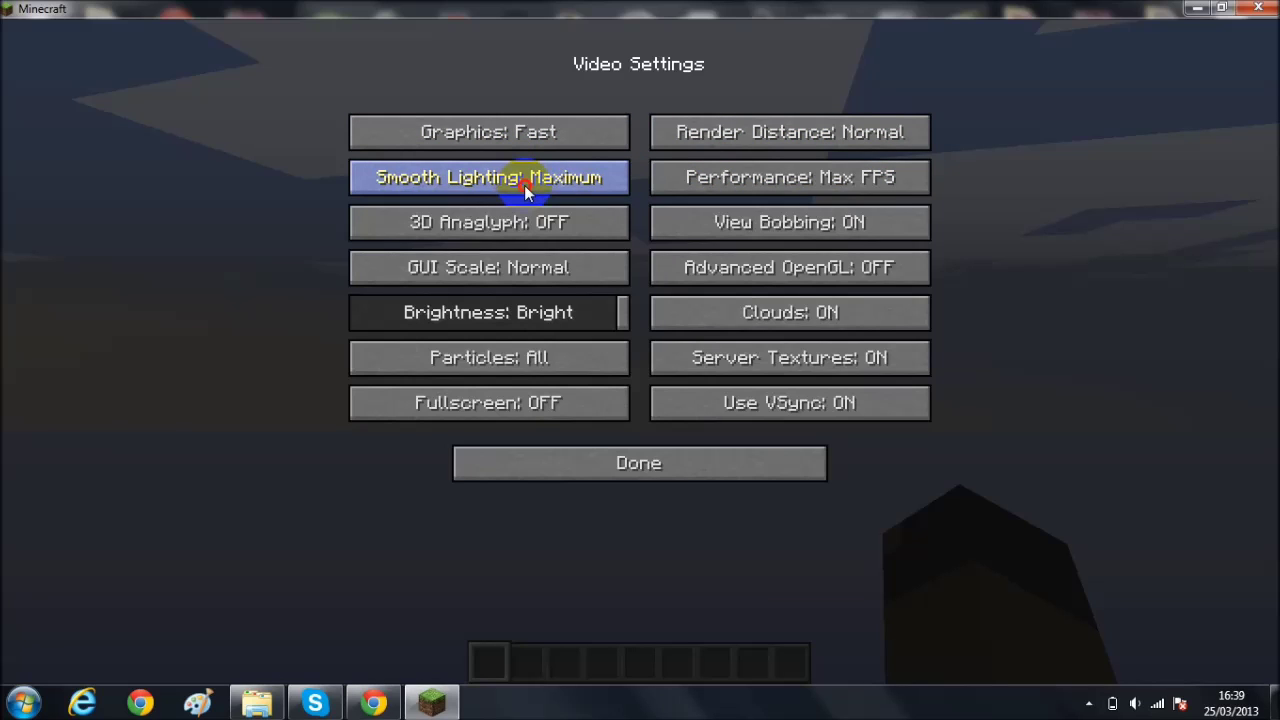
pyautogui.click(524, 185)
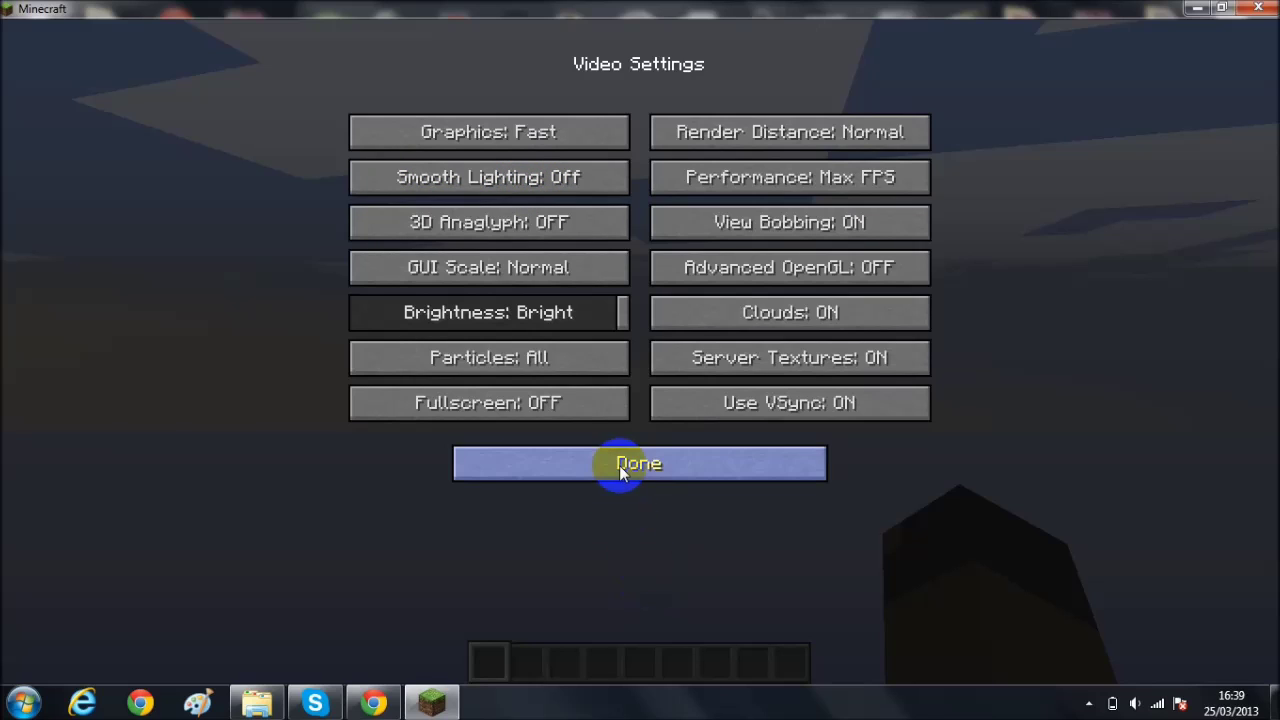
# Step: Set Particles to Decreased and return to the game
pyautogui.click(565, 364)
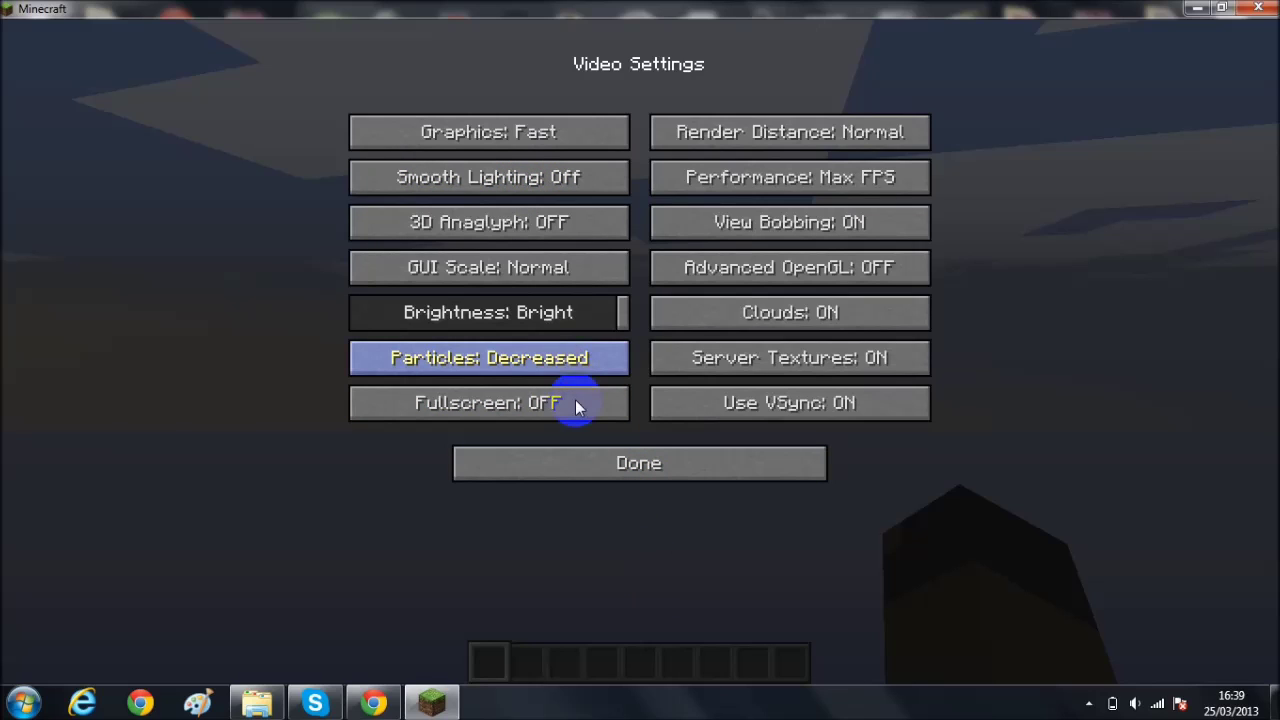
pyautogui.click(799, 461)
pyautogui.click(797, 461)
pyautogui.click(689, 214)
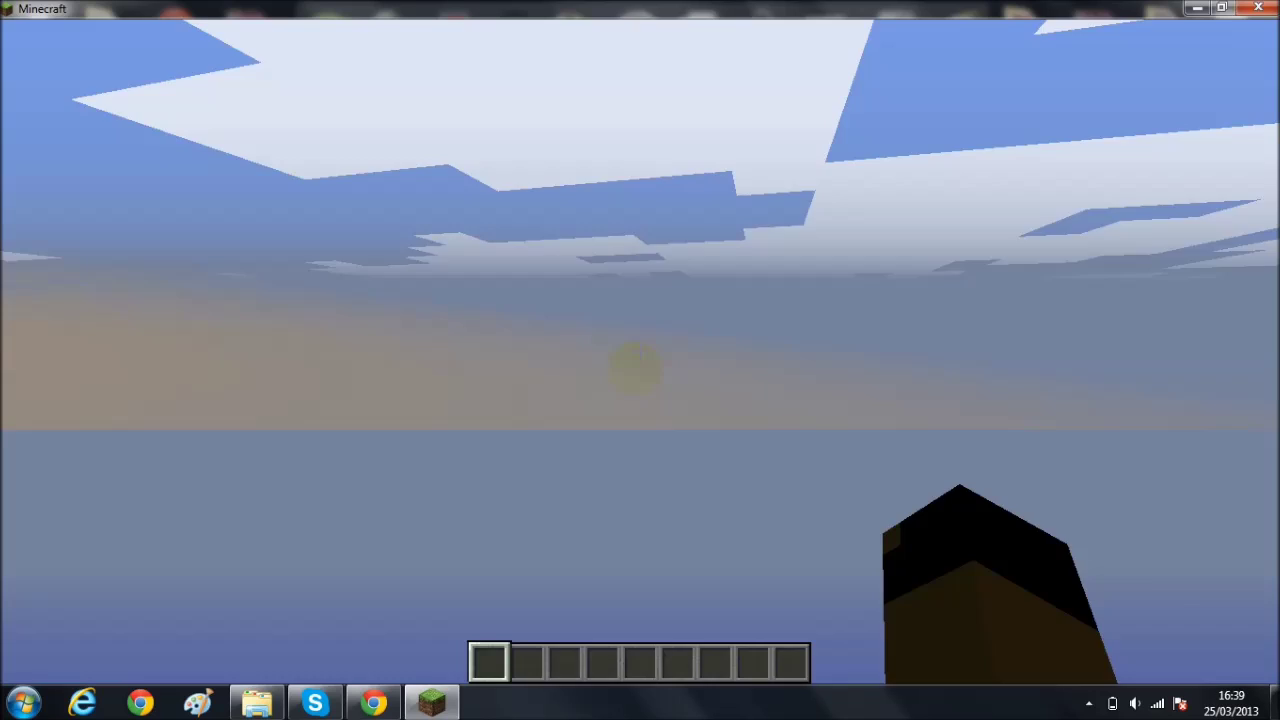
# Step: Fly up over the snowy forest around the spawn point to examine the generated hills, and pause the game
pyautogui.press('w')
pyautogui.press('space')
pyautogui.press('space')
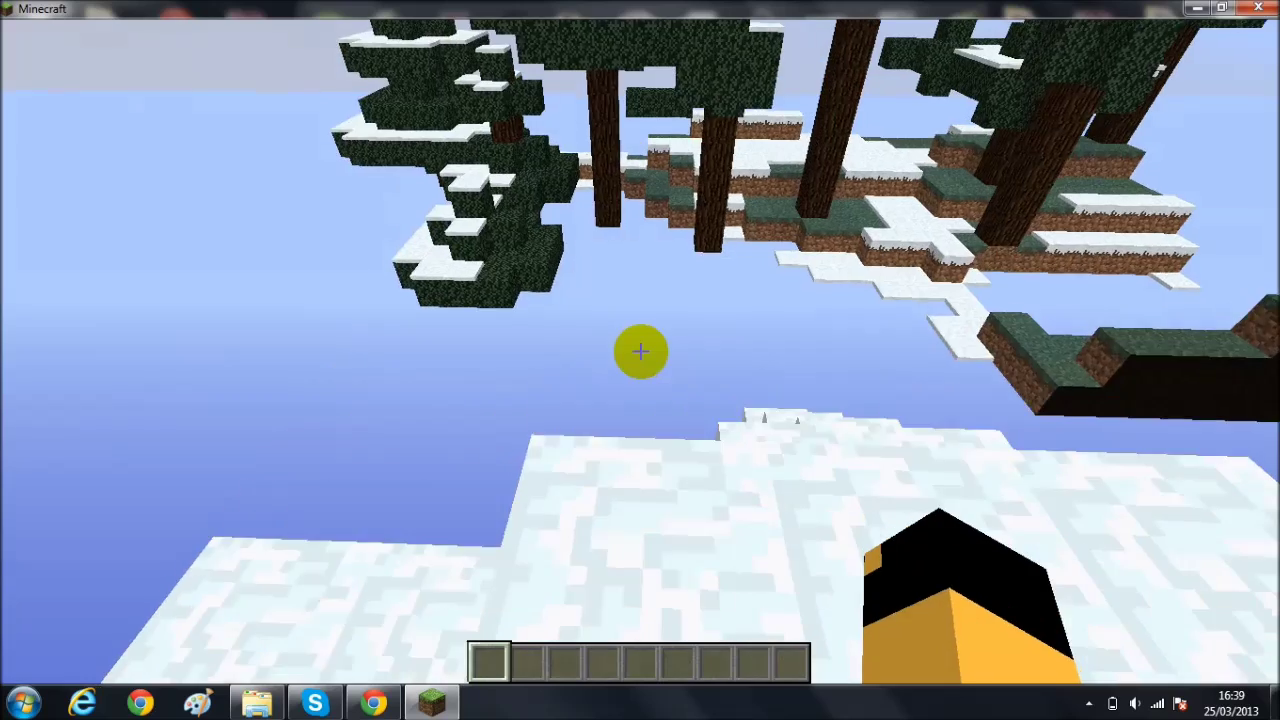
pyautogui.press('space')
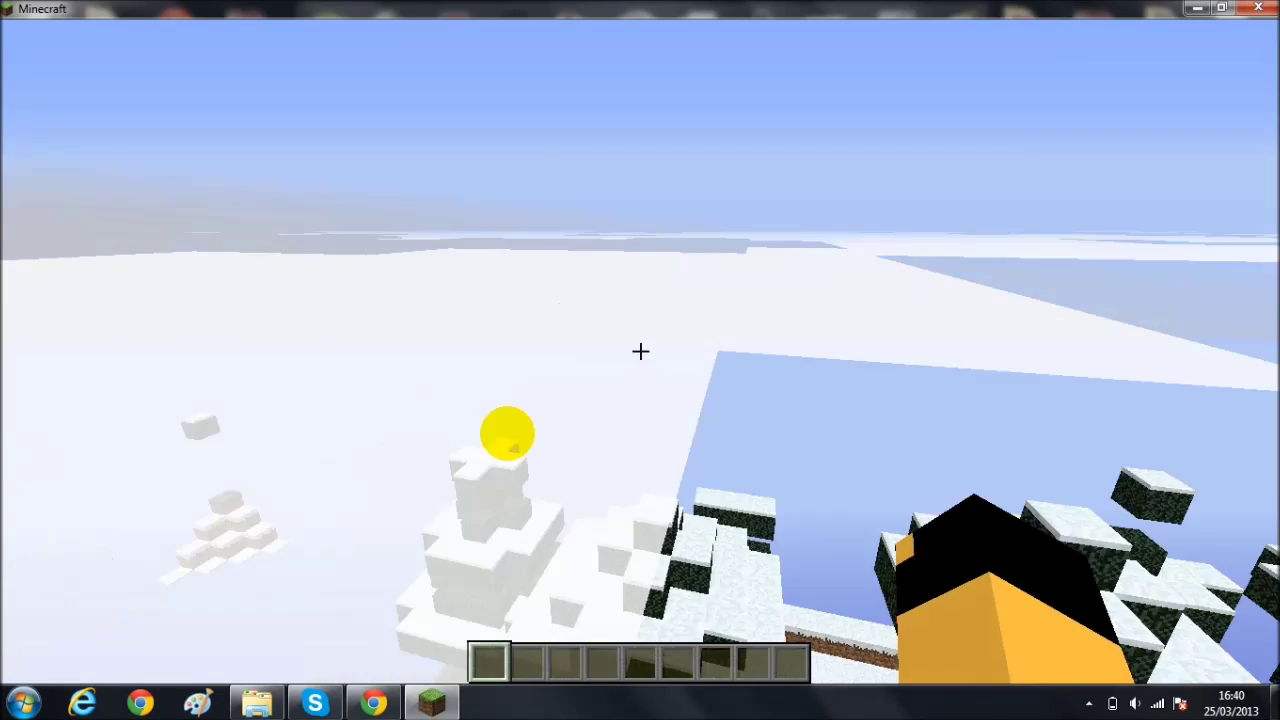
pyautogui.press('w')
pyautogui.press('shift')
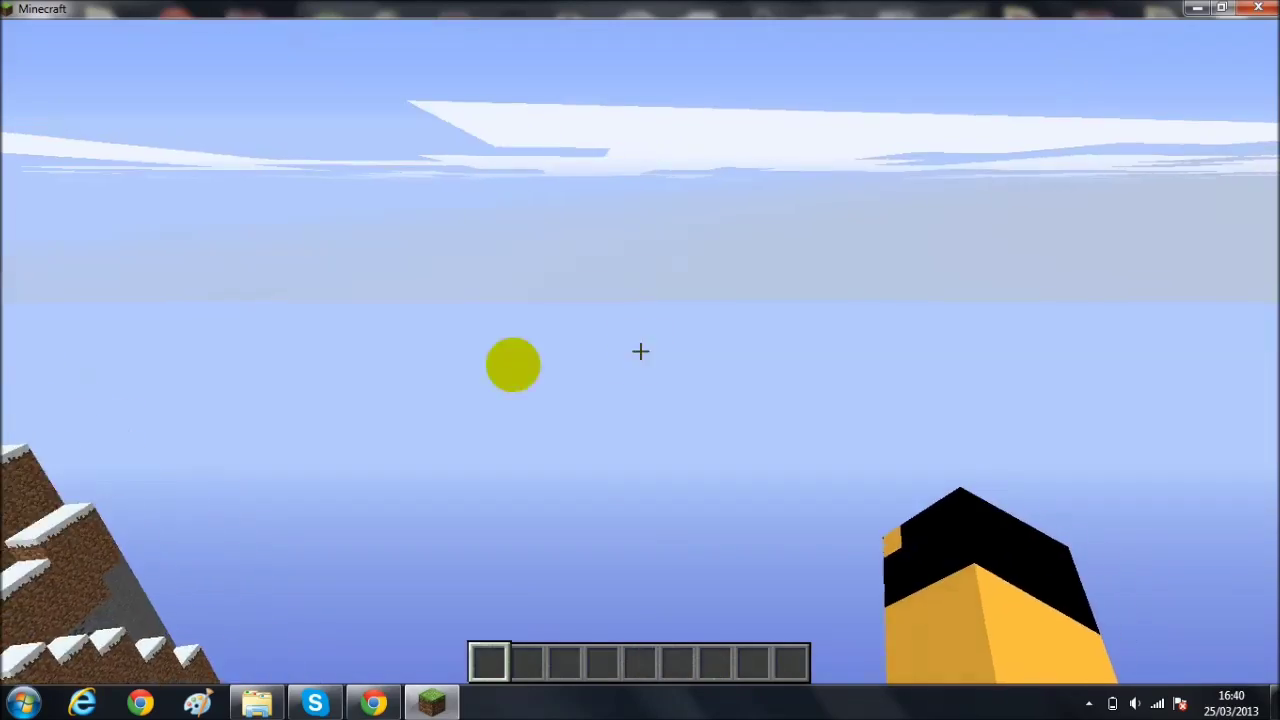
pyautogui.press('shift')
pyautogui.click(640, 350)
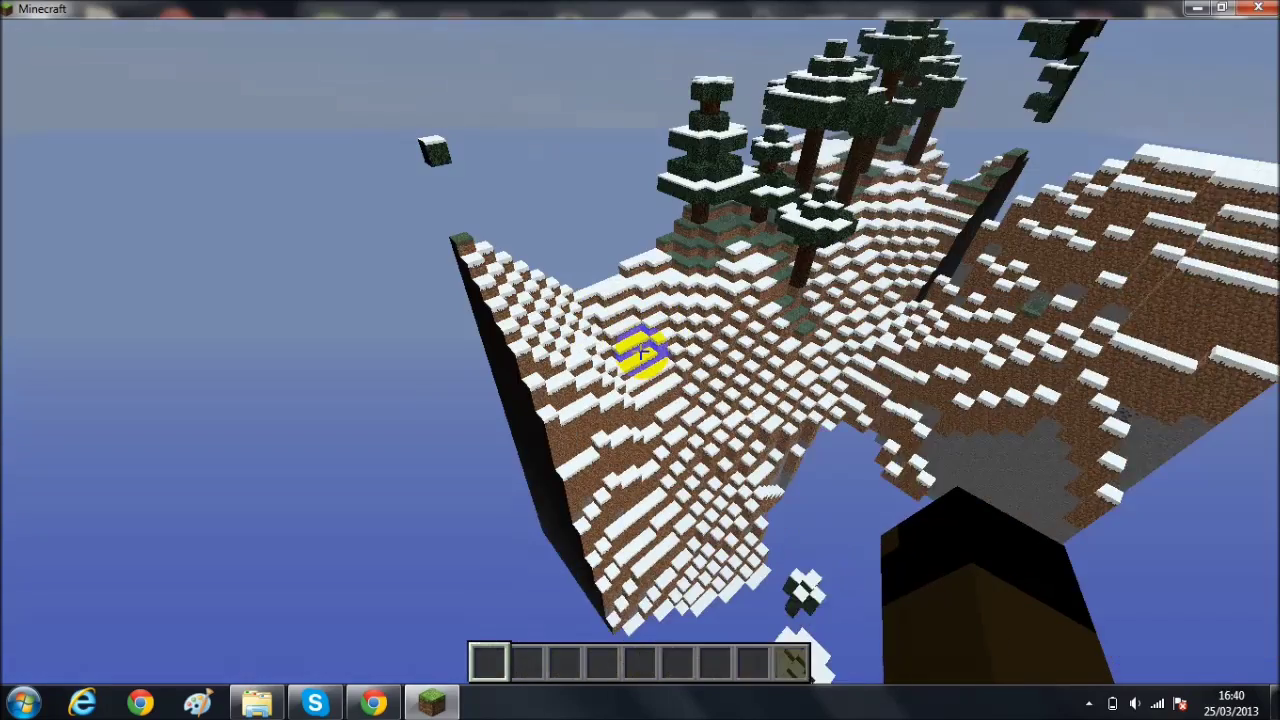
pyautogui.click(640, 350)
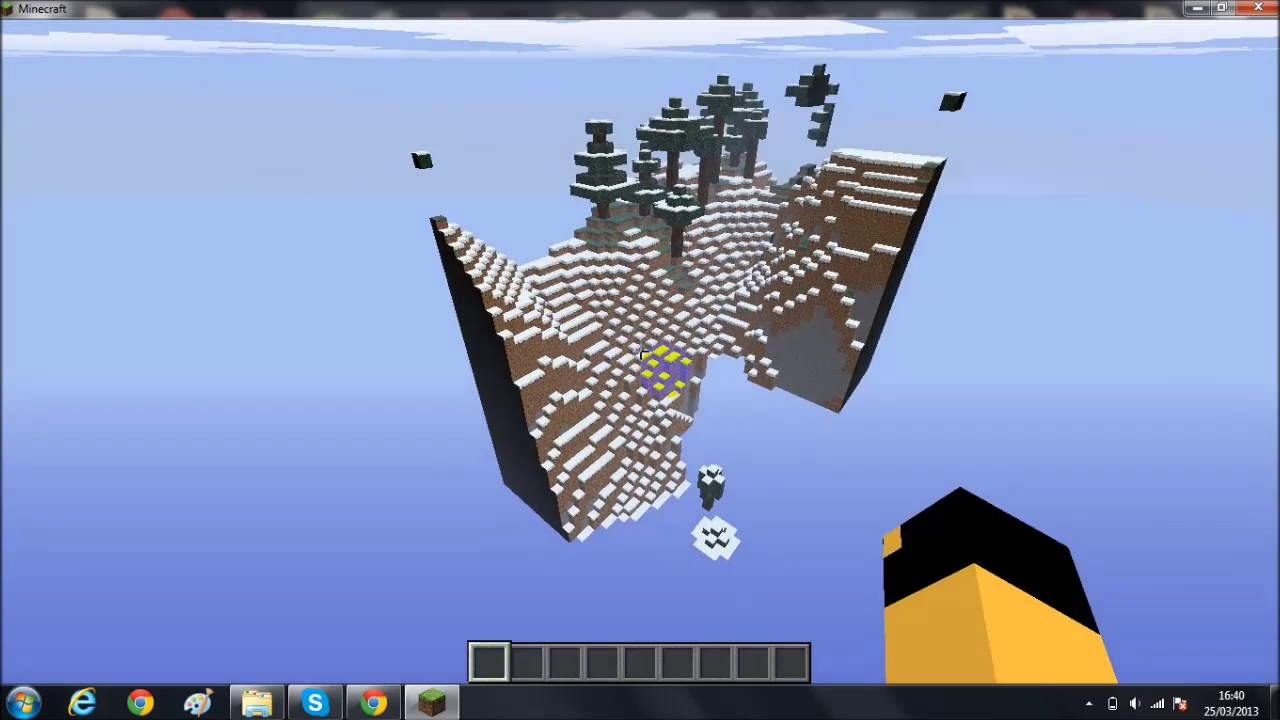
pyautogui.press('Escape')
pyautogui.click(1089, 704)
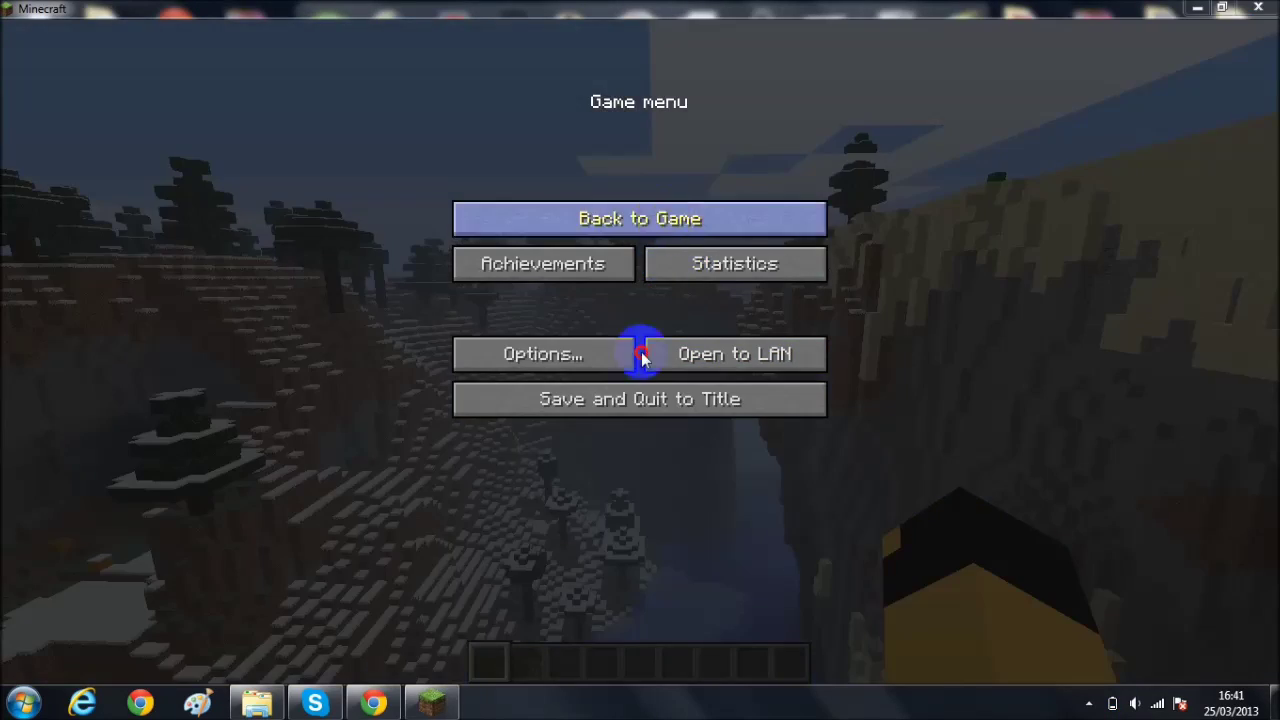
# Step: Resume the game and fly past the snowy slopes and through the sandstone cliffs to examine the extreme hills terrain
pyautogui.press('Escape')
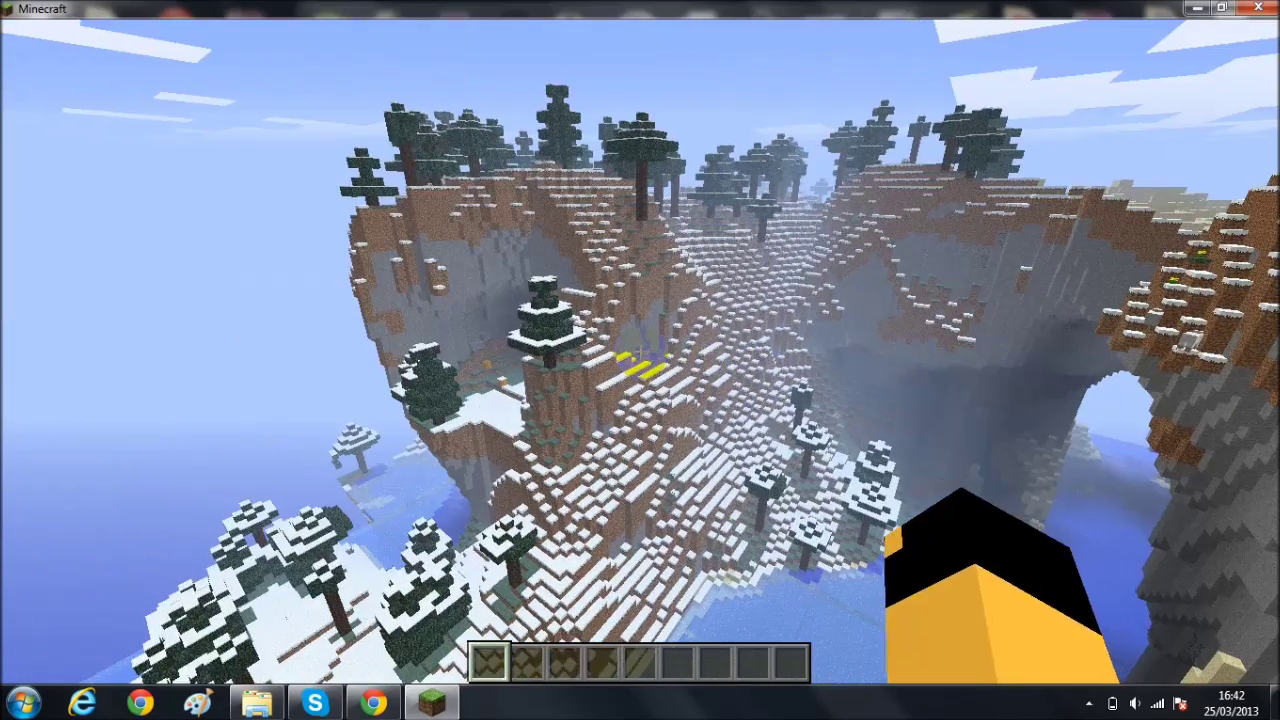
pyautogui.press('w')
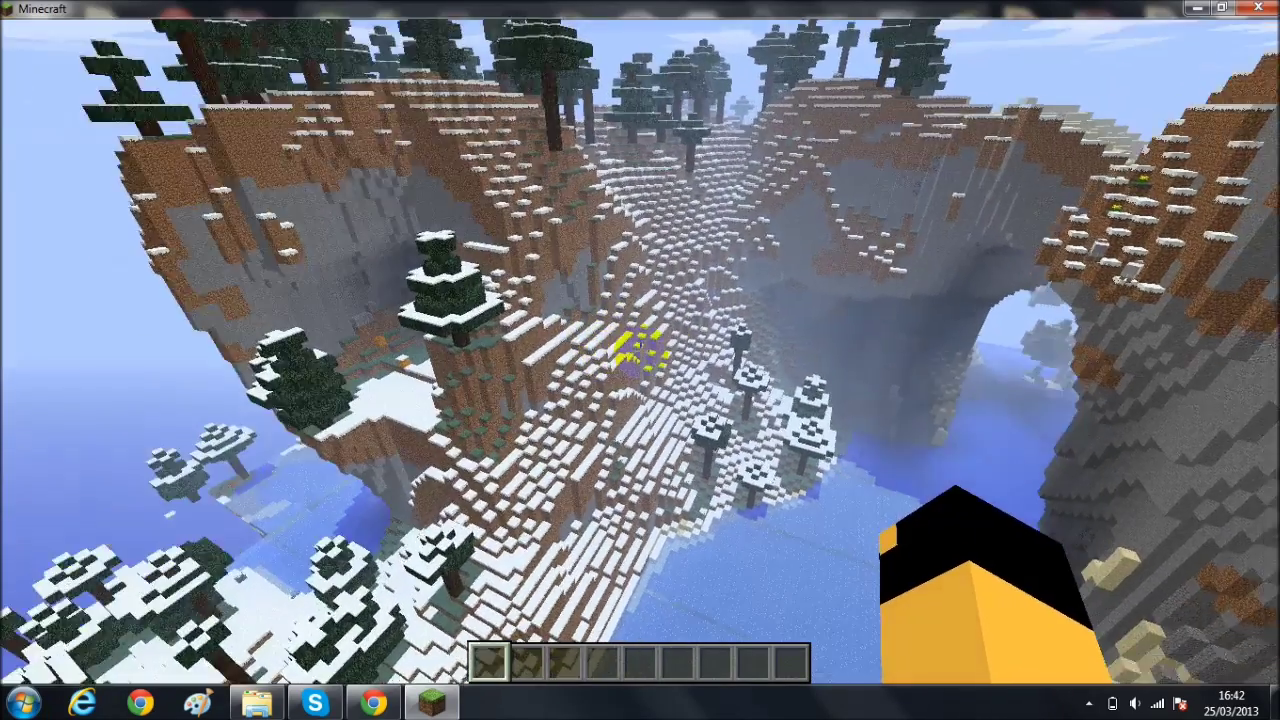
pyautogui.press('w')
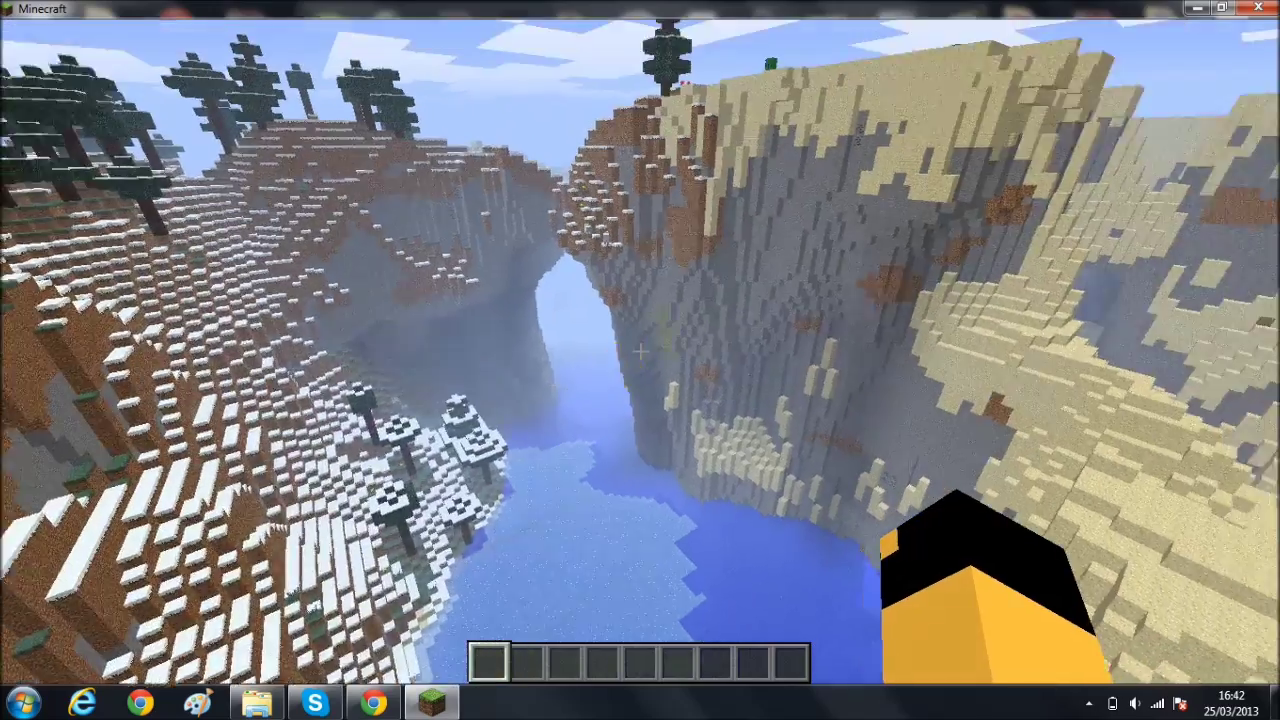
pyautogui.press('w')
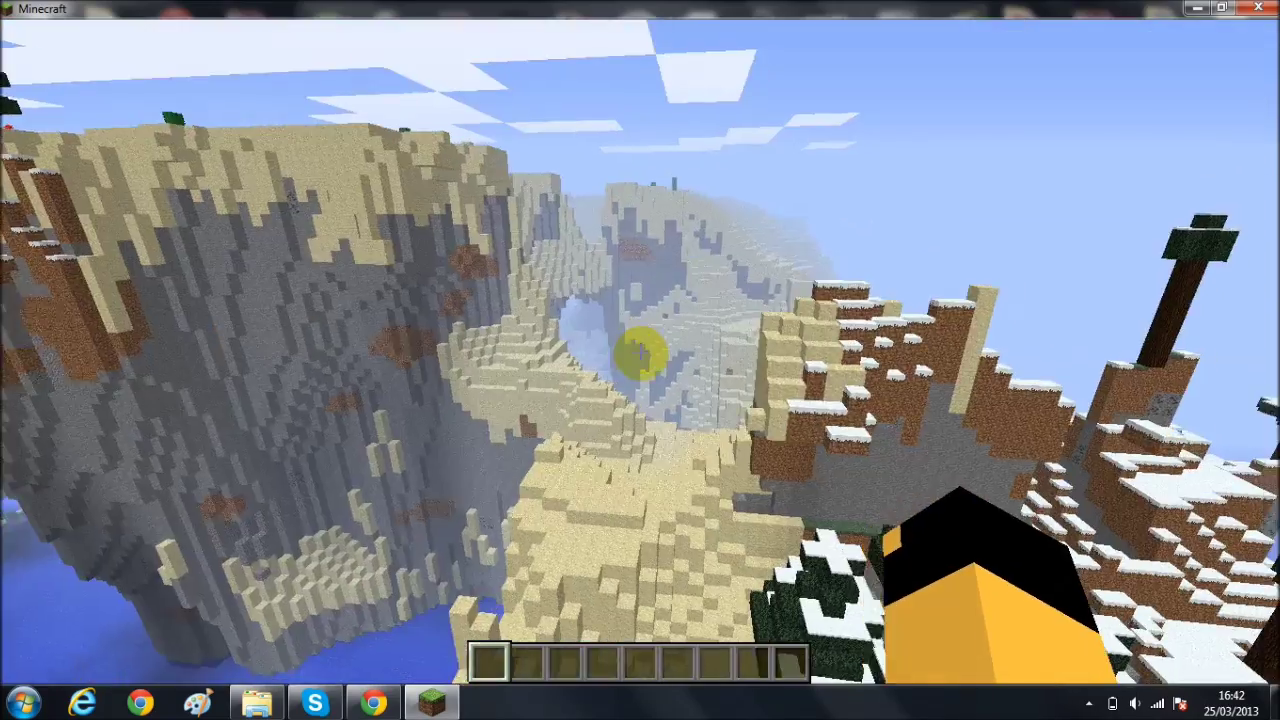
pyautogui.press('w')
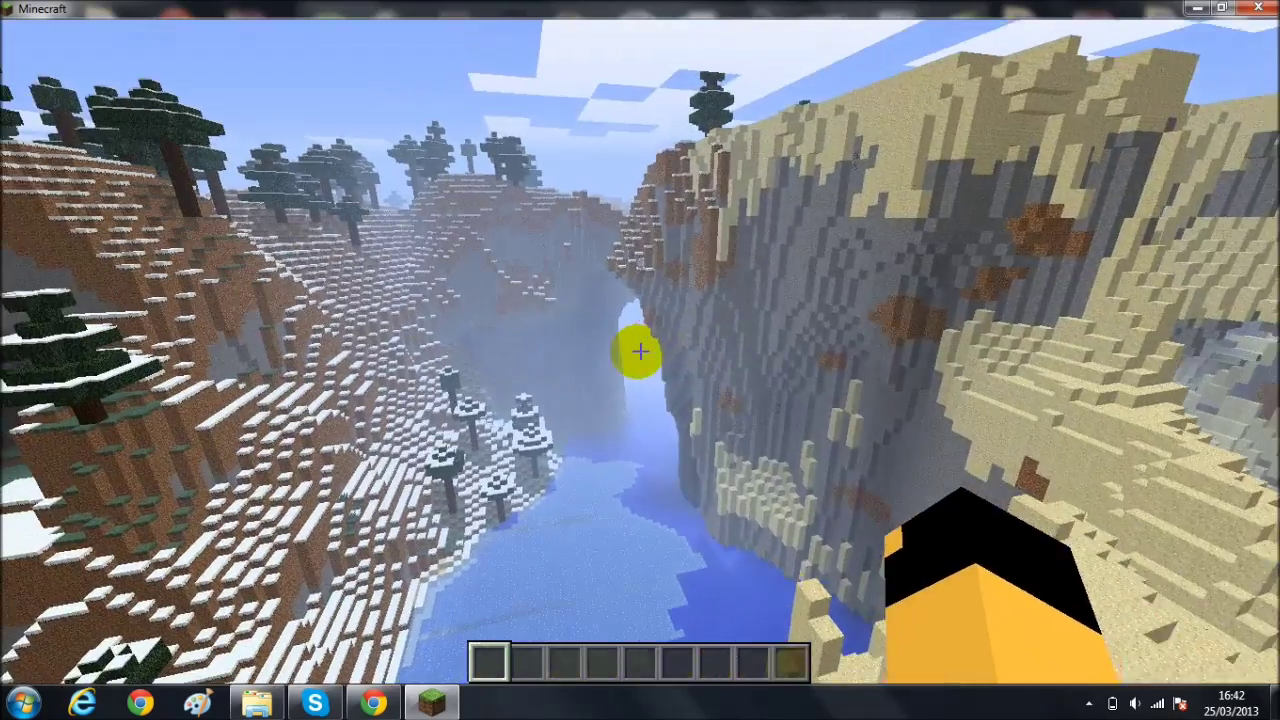
pyautogui.press('w')
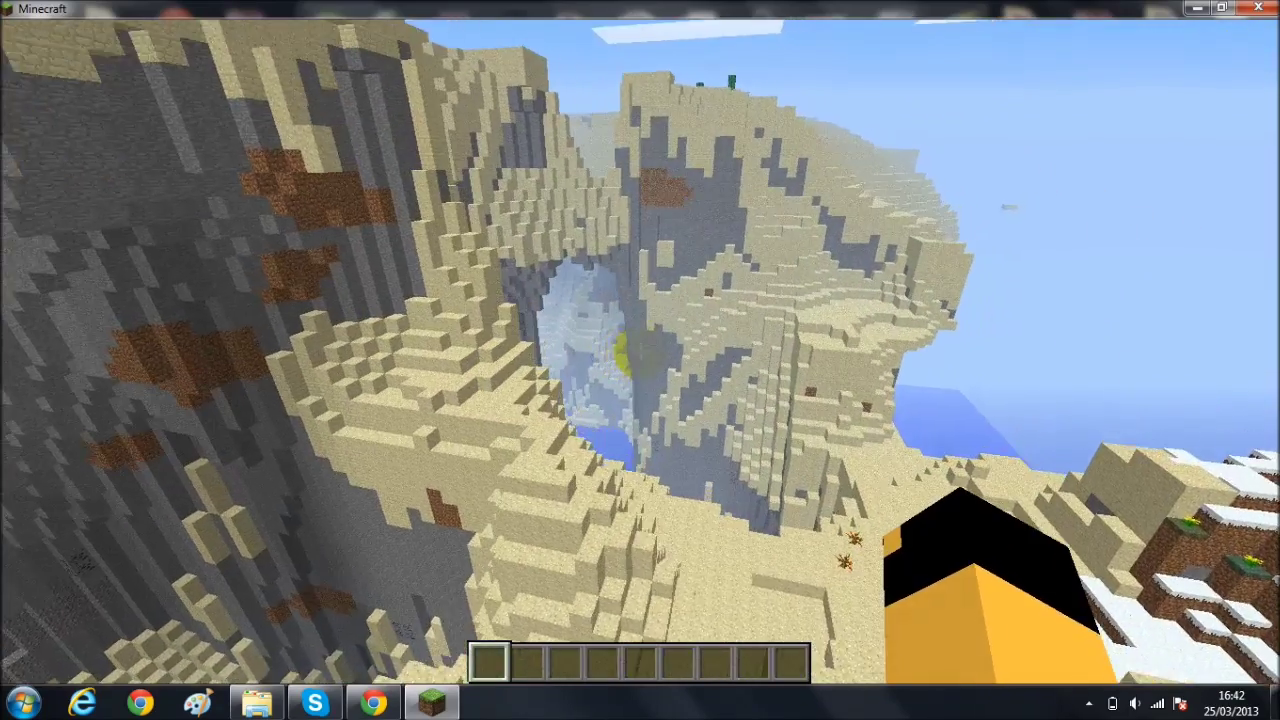
pyautogui.press('w')
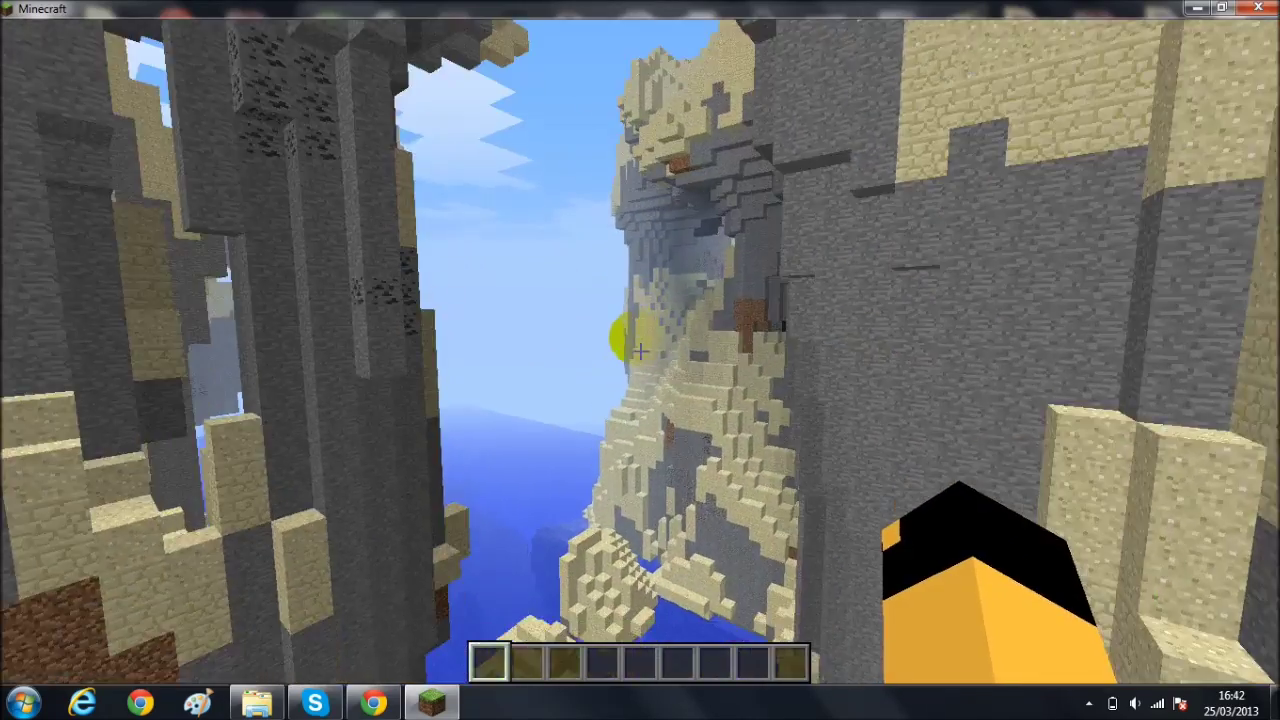
pyautogui.press('w')
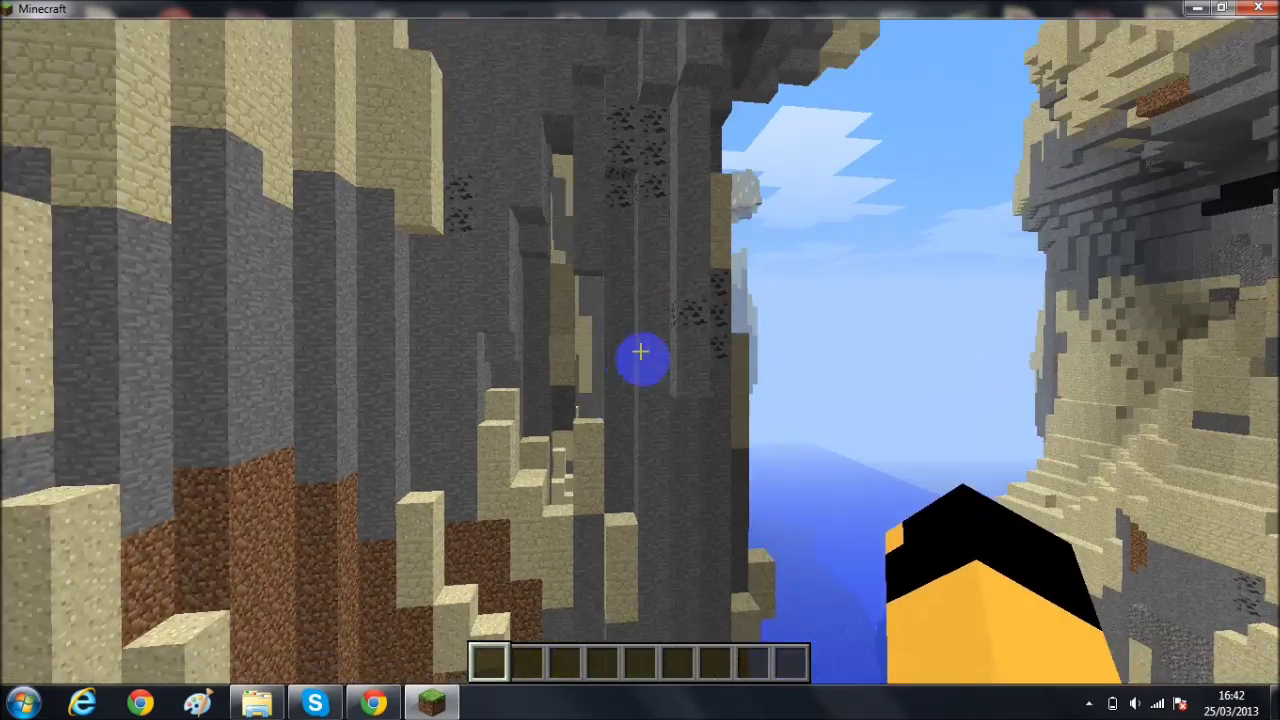
pyautogui.press('w')
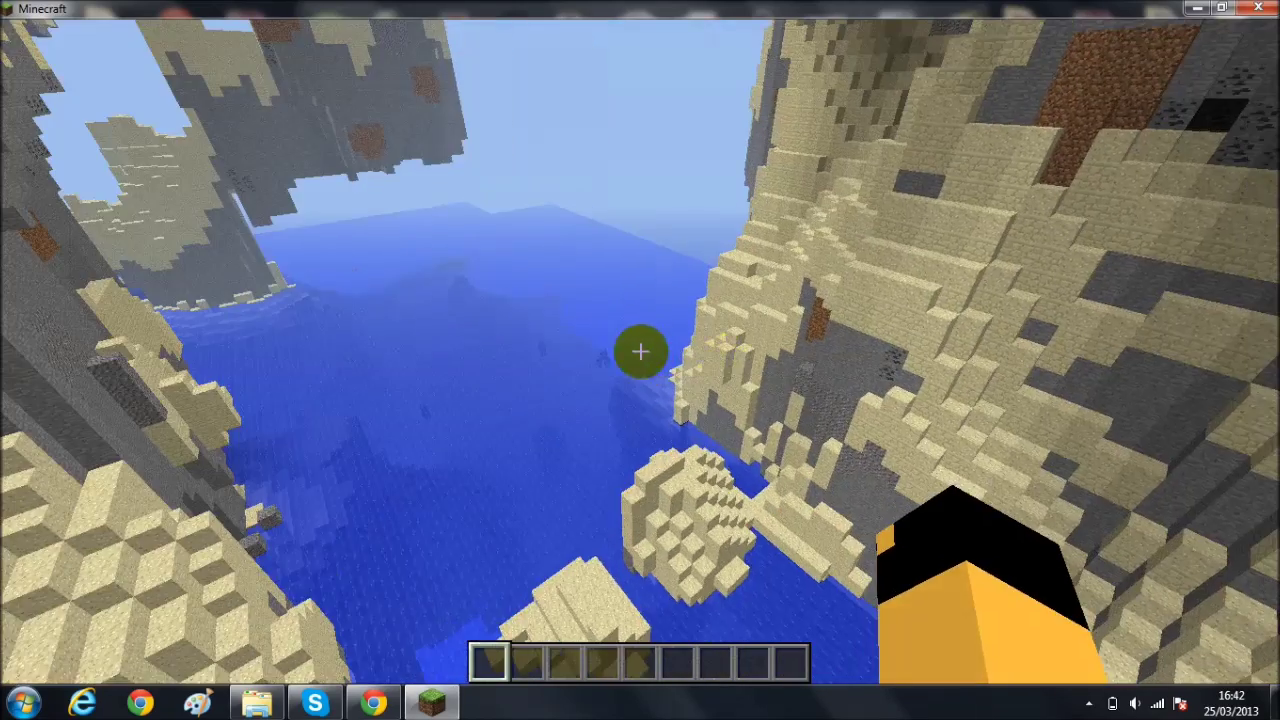
pyautogui.press('a')
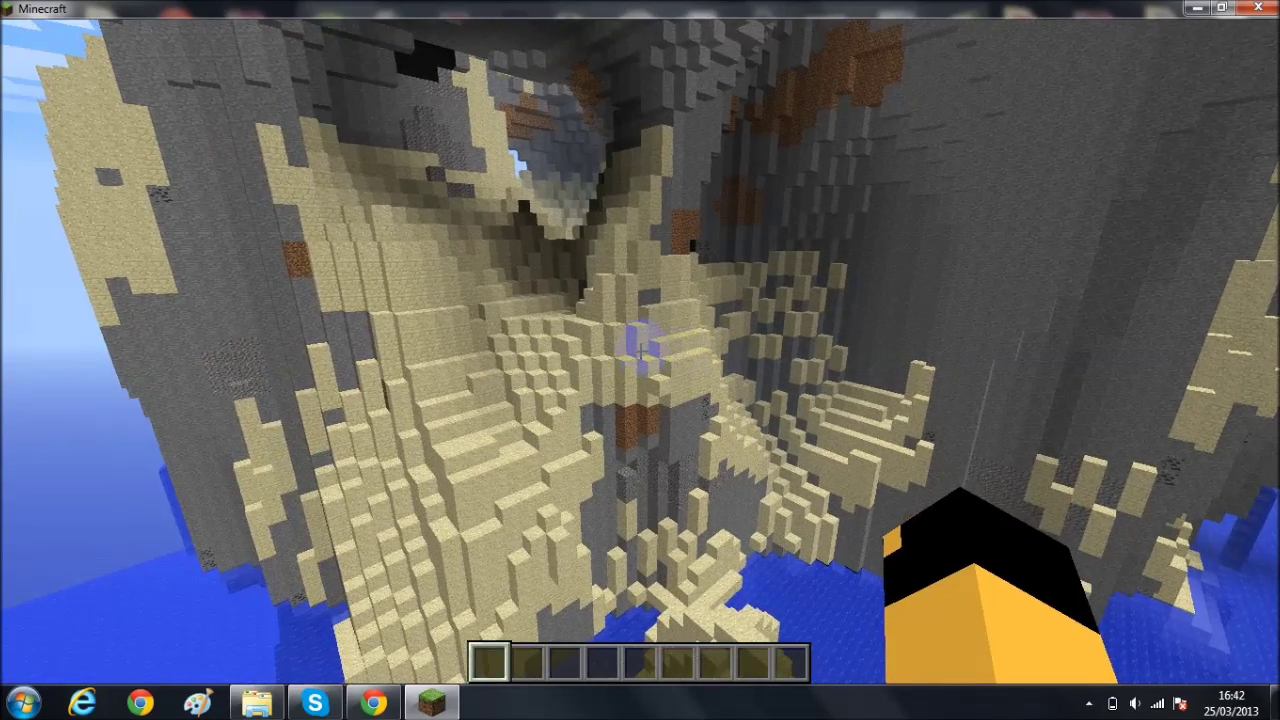
# Step: Fly down over the water and around the overhanging stone pillar to examine the sandstone cliffs and arches
pyautogui.moveTo(640, 351); pyautogui.dragTo(640, 351)
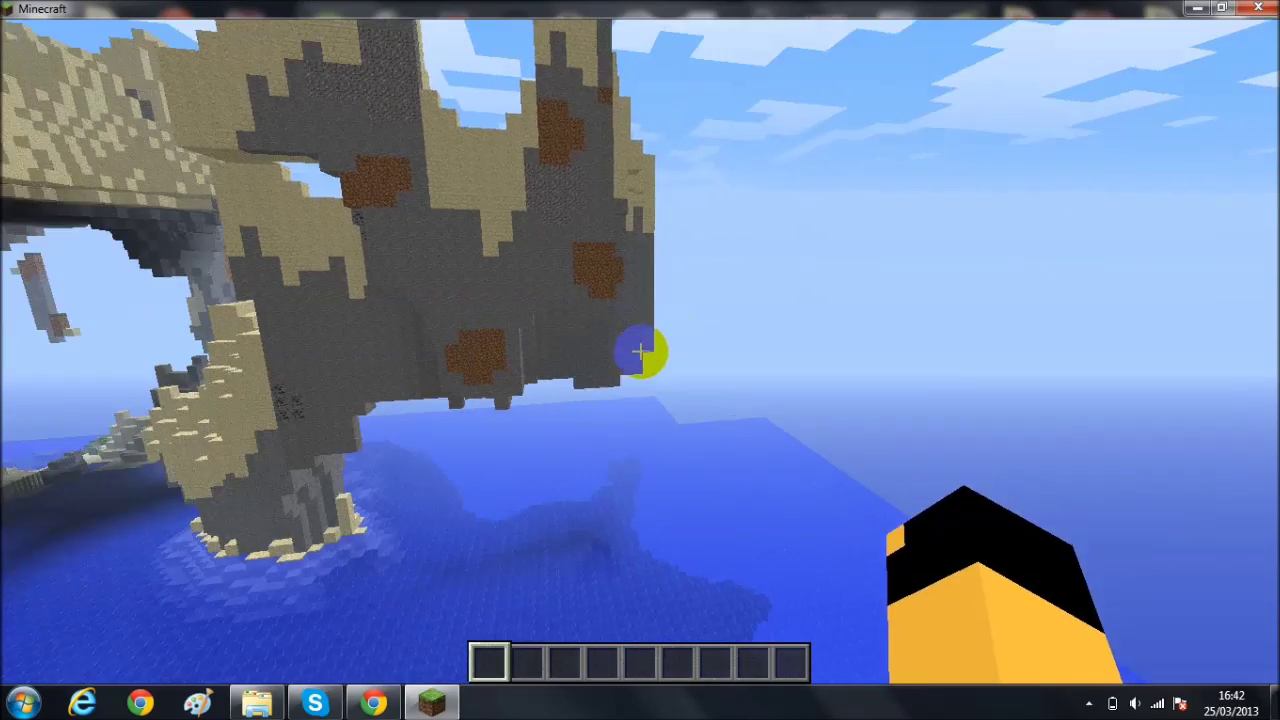
pyautogui.moveTo(640, 351); pyautogui.dragTo(640, 351)
pyautogui.press('w')
pyautogui.press('shift')
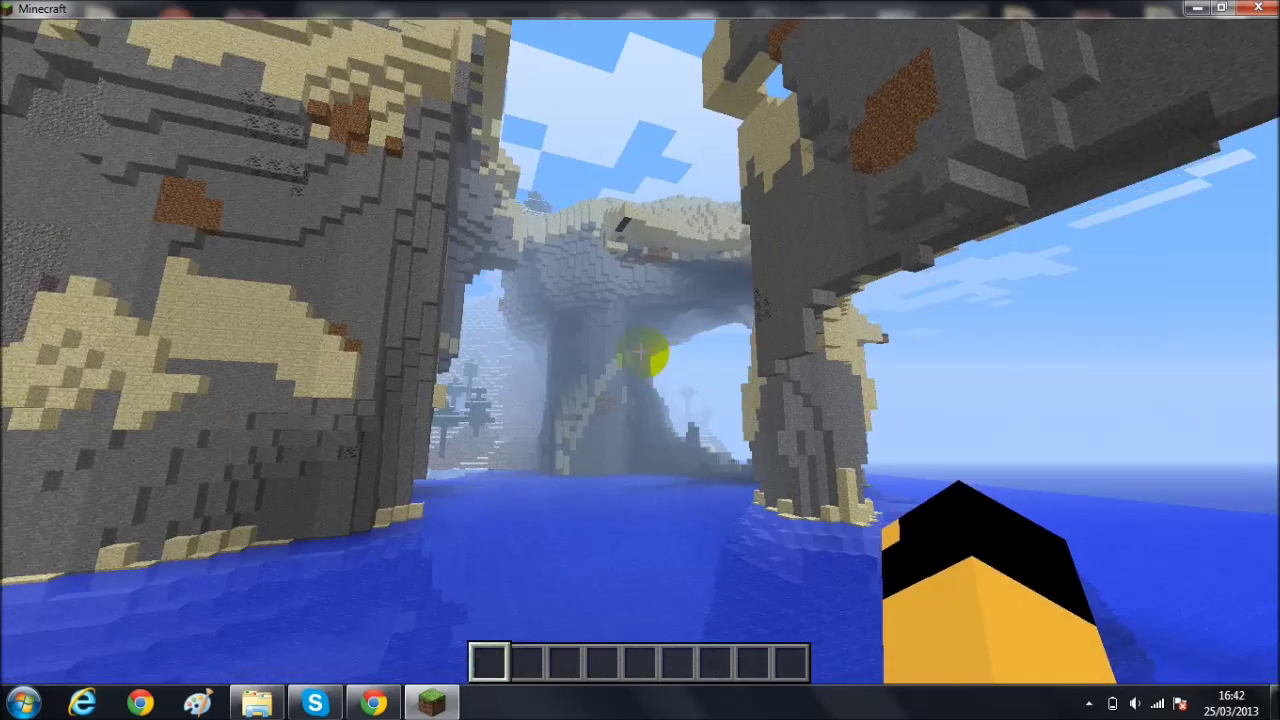
pyautogui.press('w')
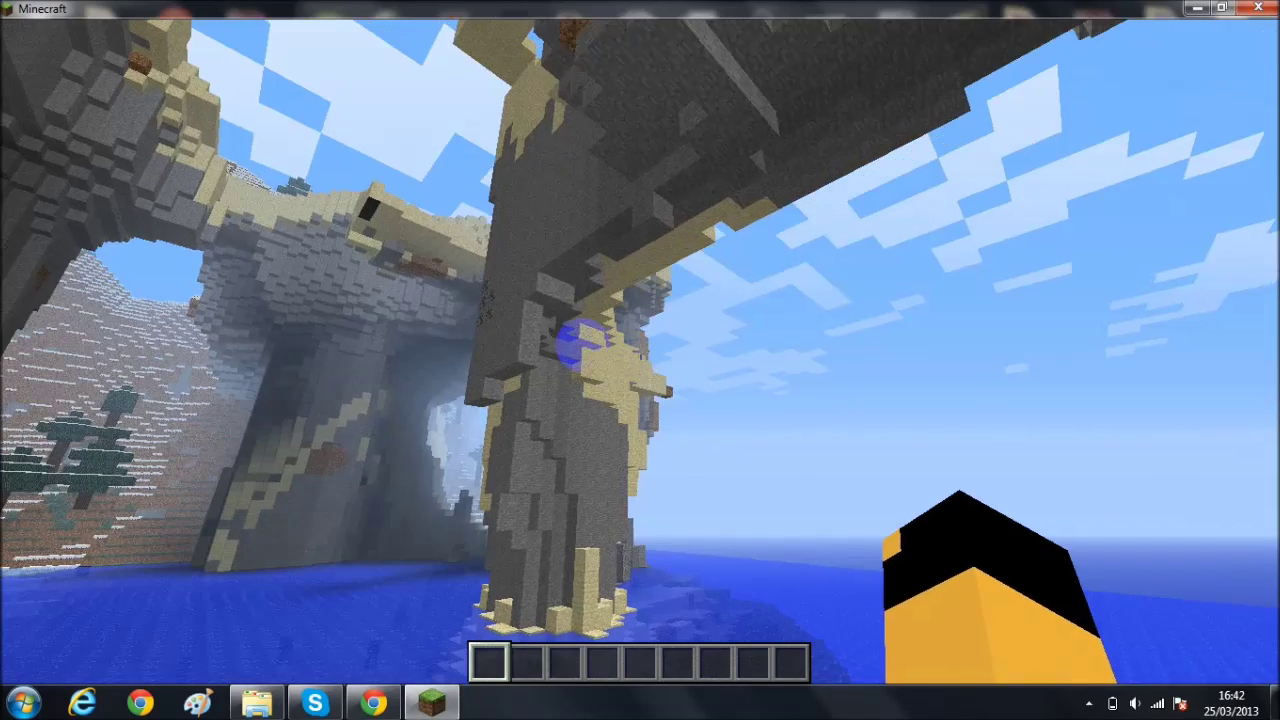
pyautogui.moveTo(640, 351); pyautogui.dragTo(640, 351)
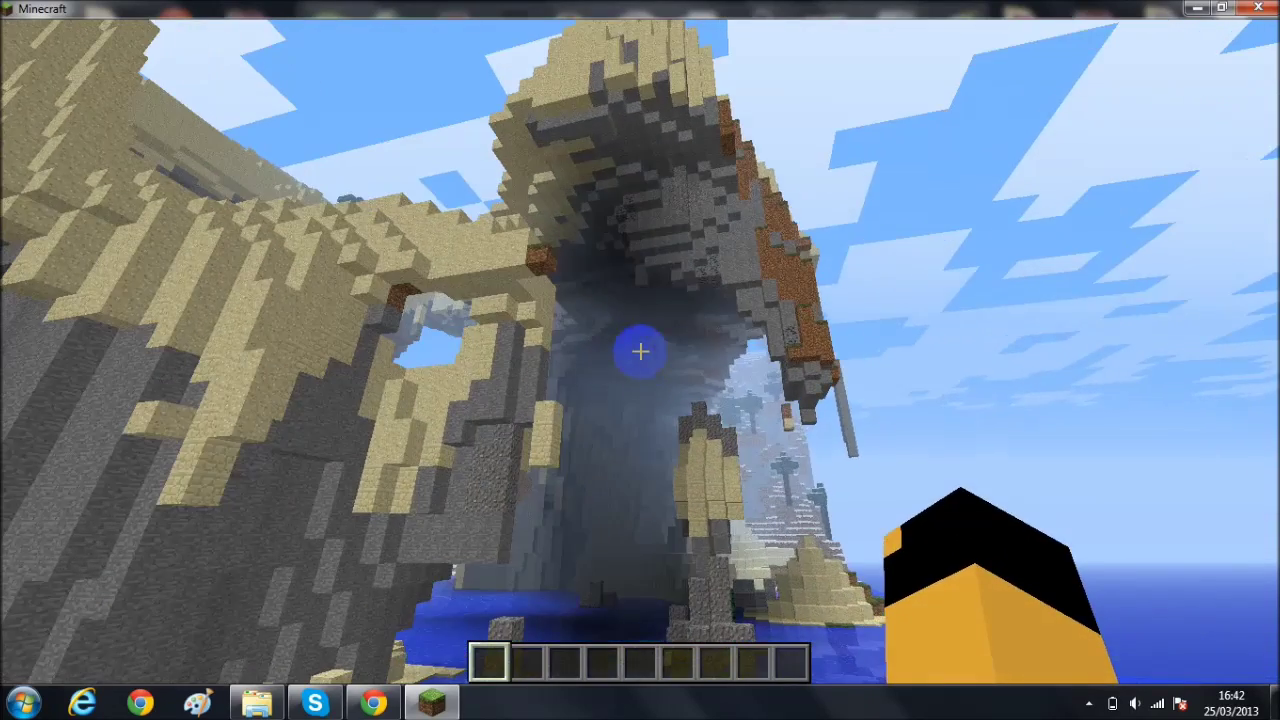
# Step: Fly beneath the large stone overhang and along its dark cavern wall towards the snowy slope
pyautogui.press('w')
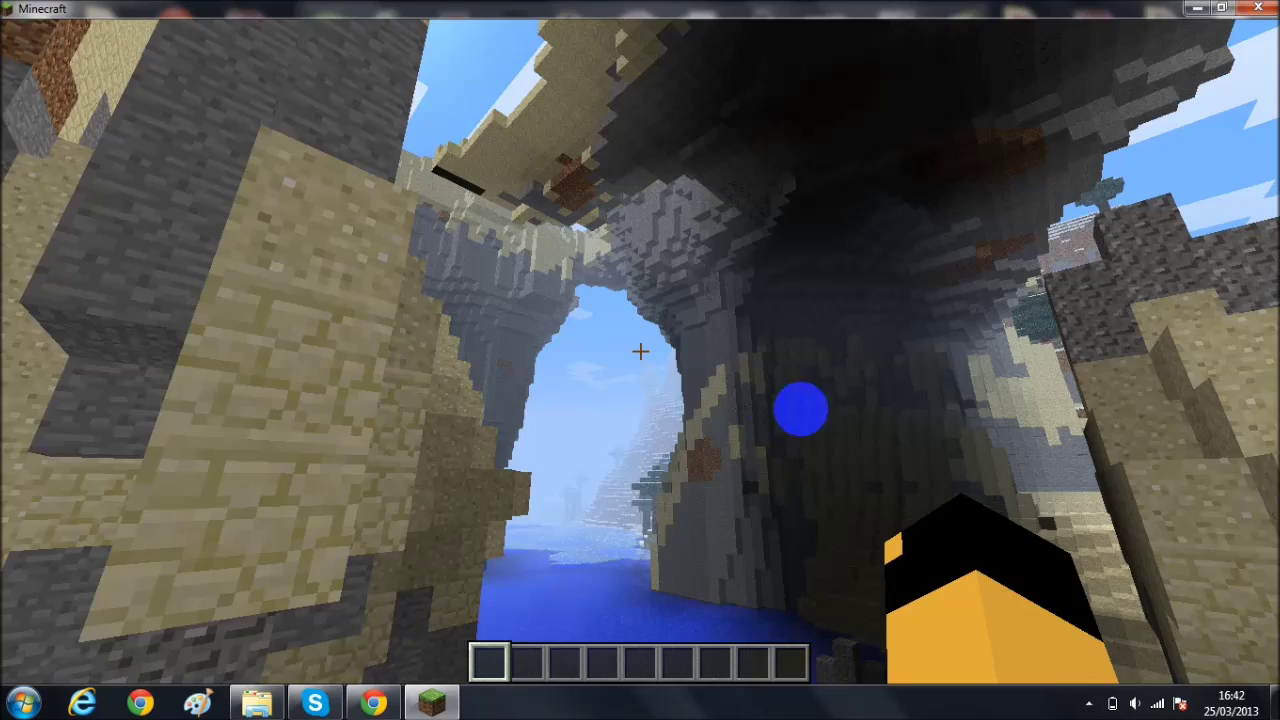
pyautogui.press('w')
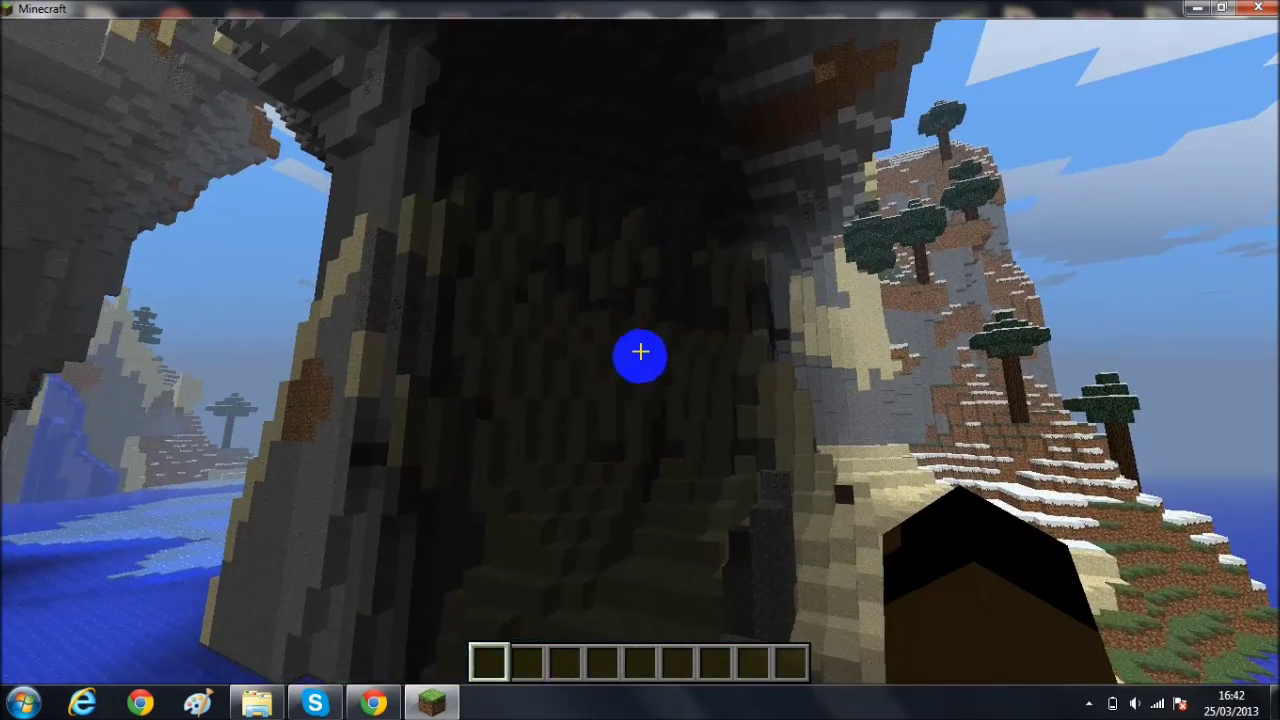
pyautogui.press('w')
pyautogui.press('w')
pyautogui.press('space')
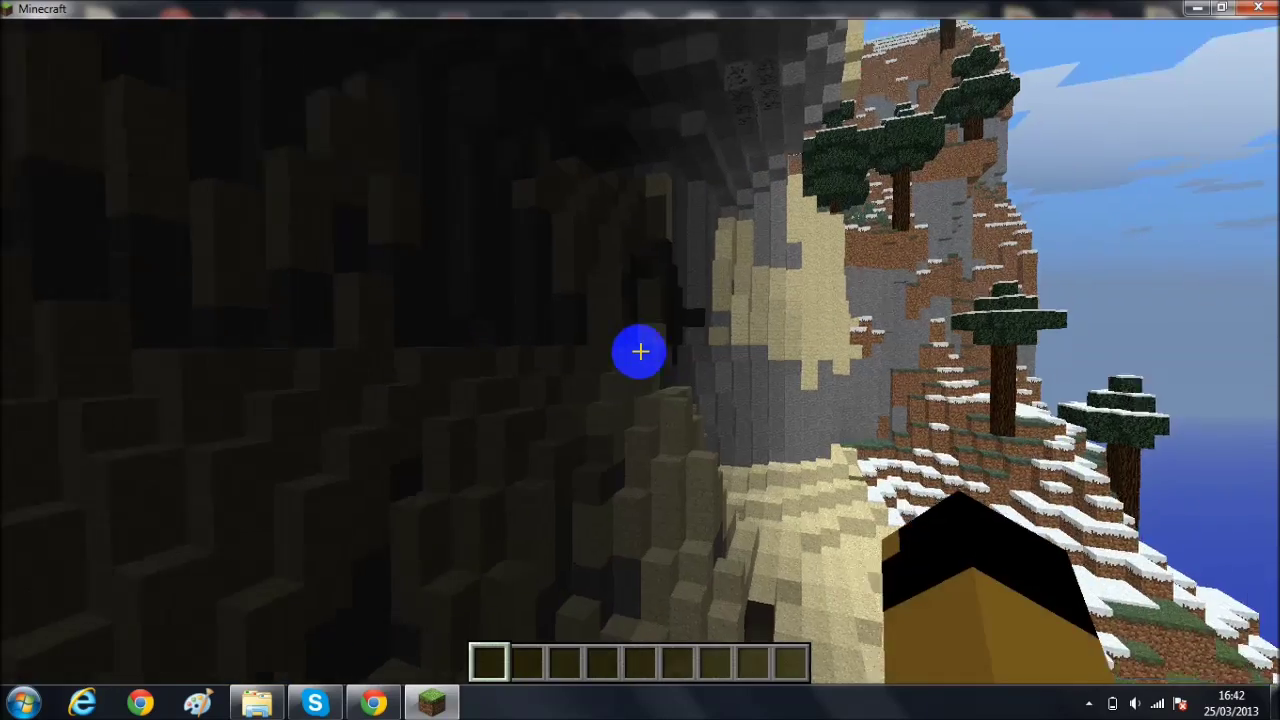
pyautogui.press('w')
pyautogui.press('space')
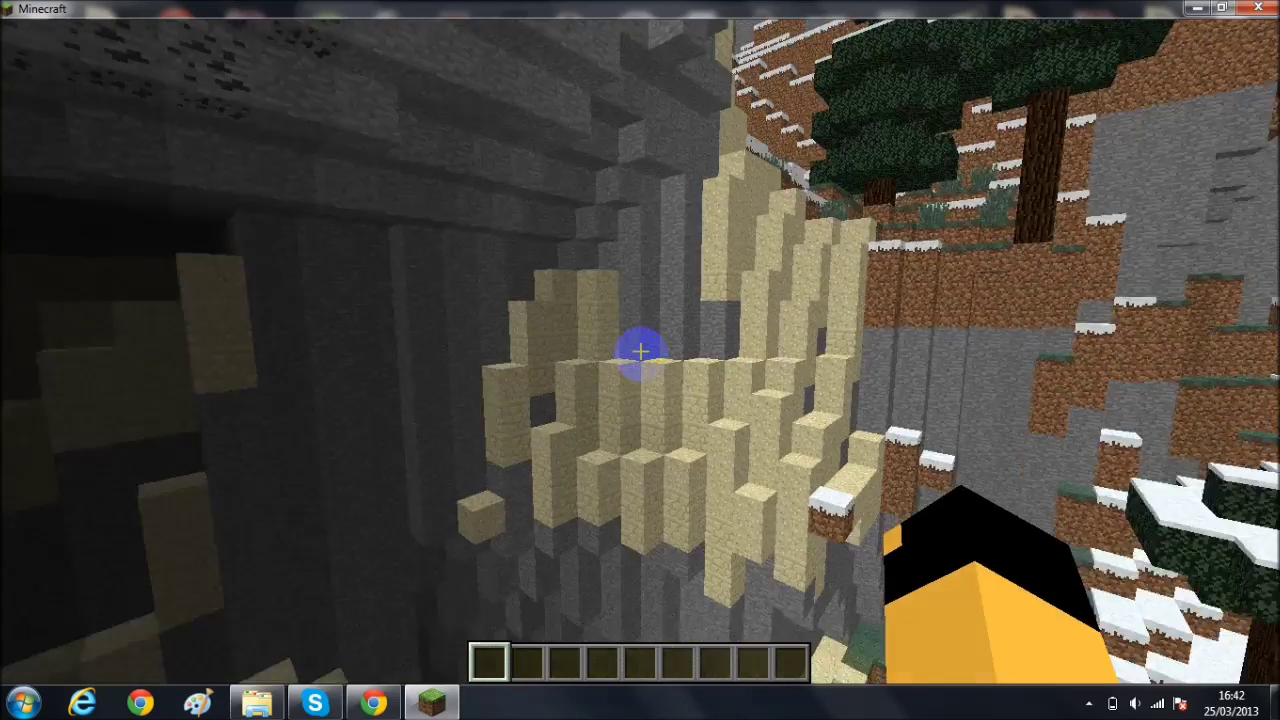
# Step: Rise out of the cavern and fly over the sandy hilltop to examine the floating islands beyond it
pyautogui.moveTo(640, 351); pyautogui.dragTo(622, 361)
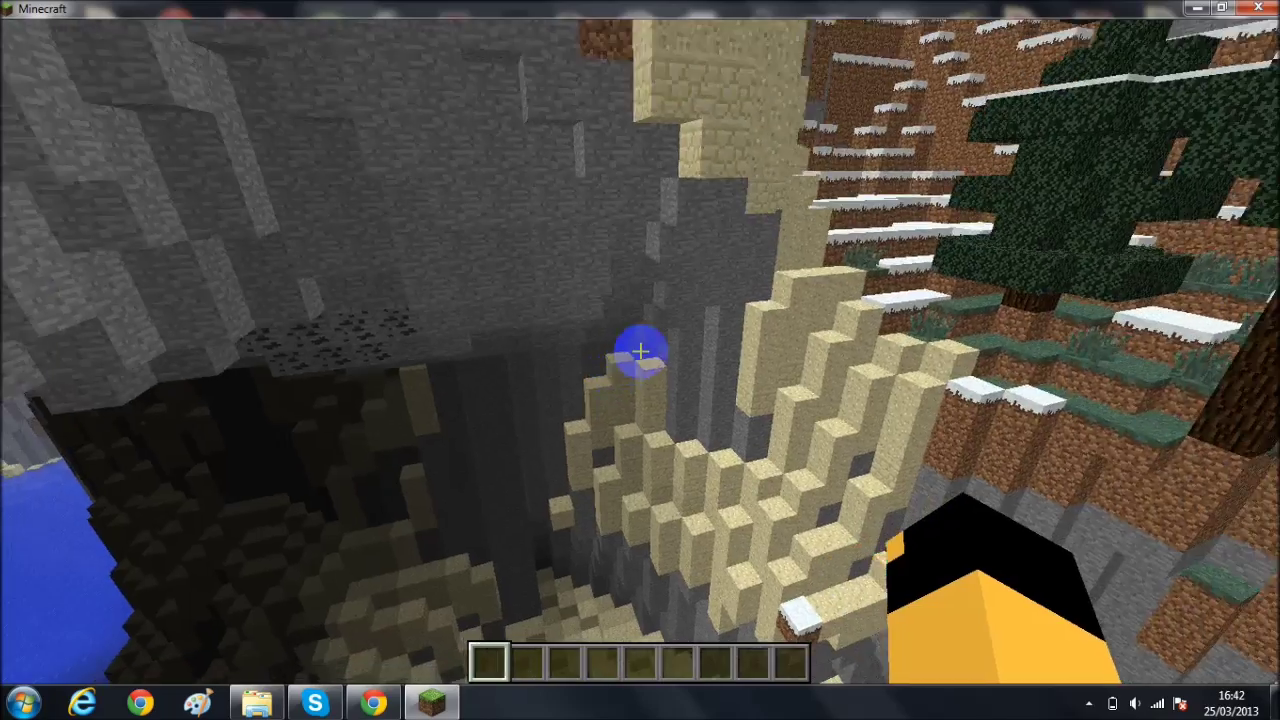
pyautogui.press('s')
pyautogui.press('space')
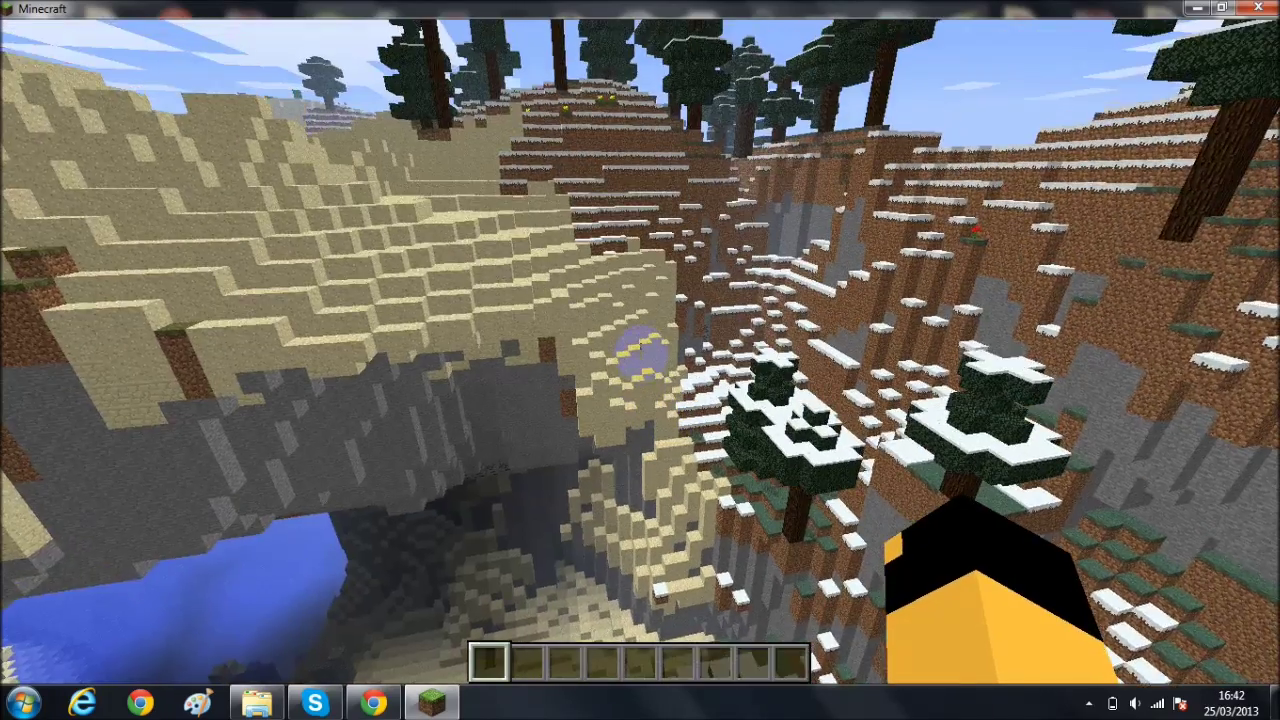
pyautogui.press('space')
pyautogui.press('w')
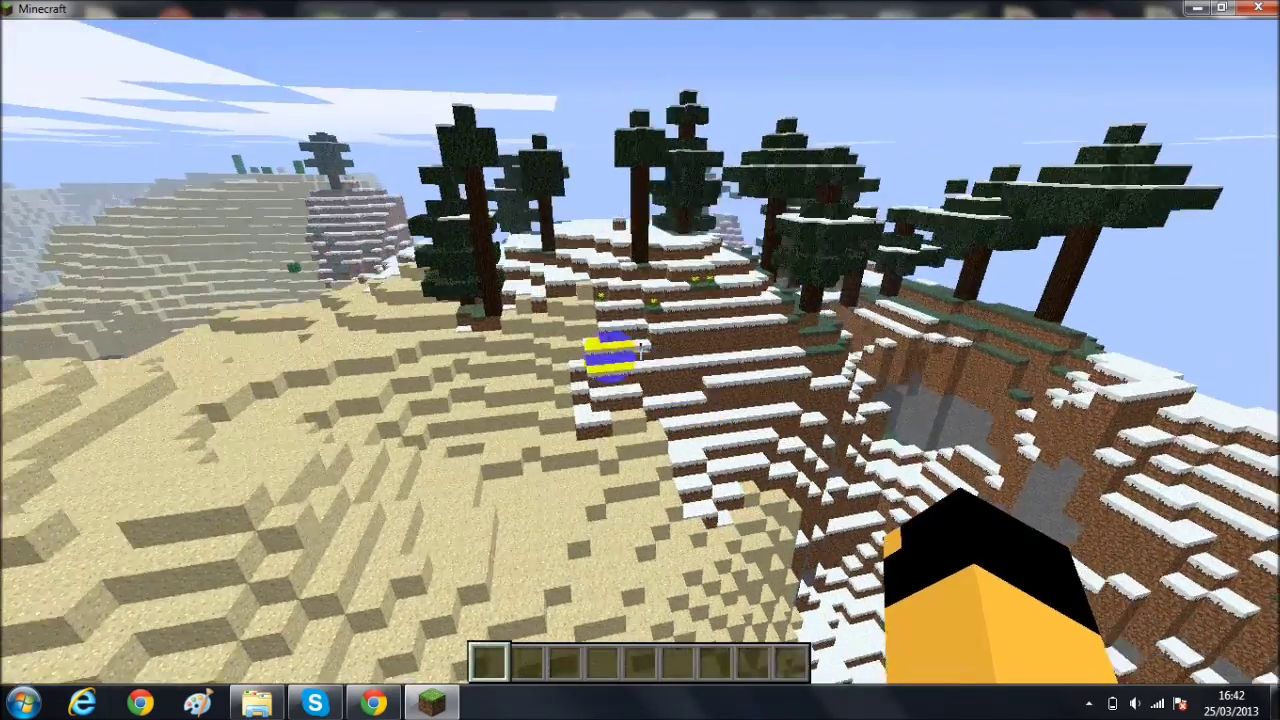
pyautogui.press('w')
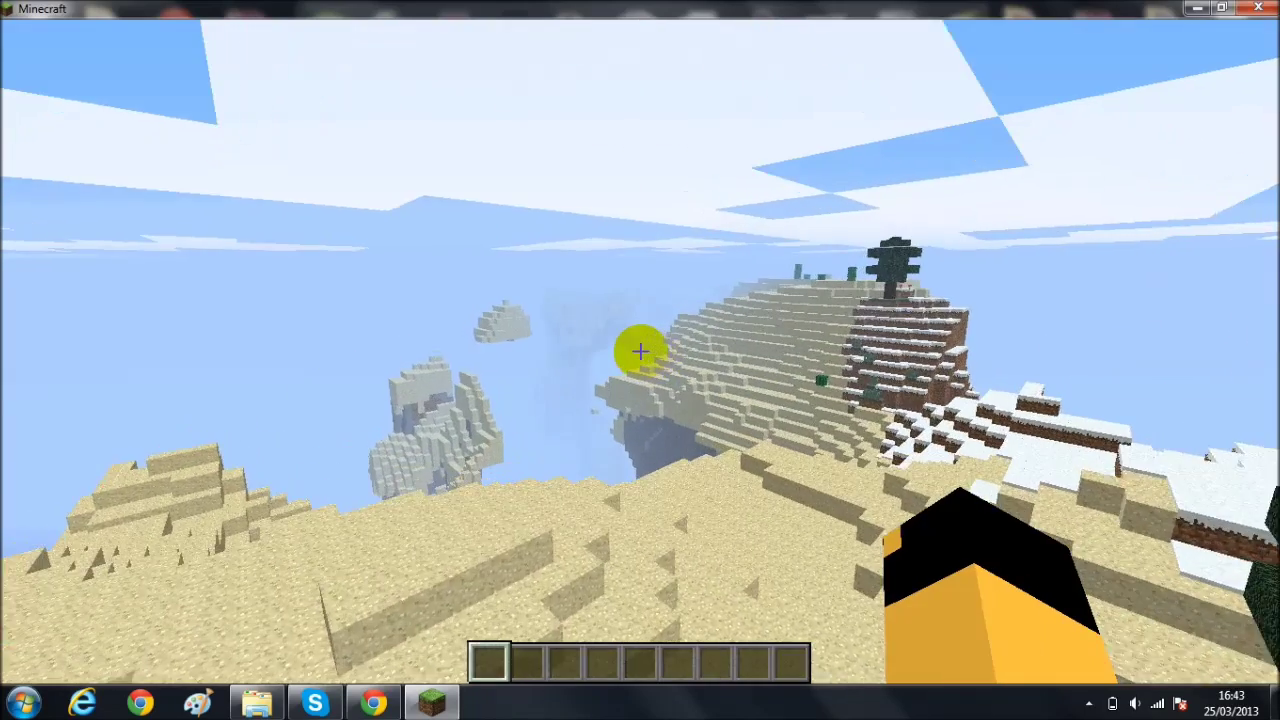
pyautogui.press('w')
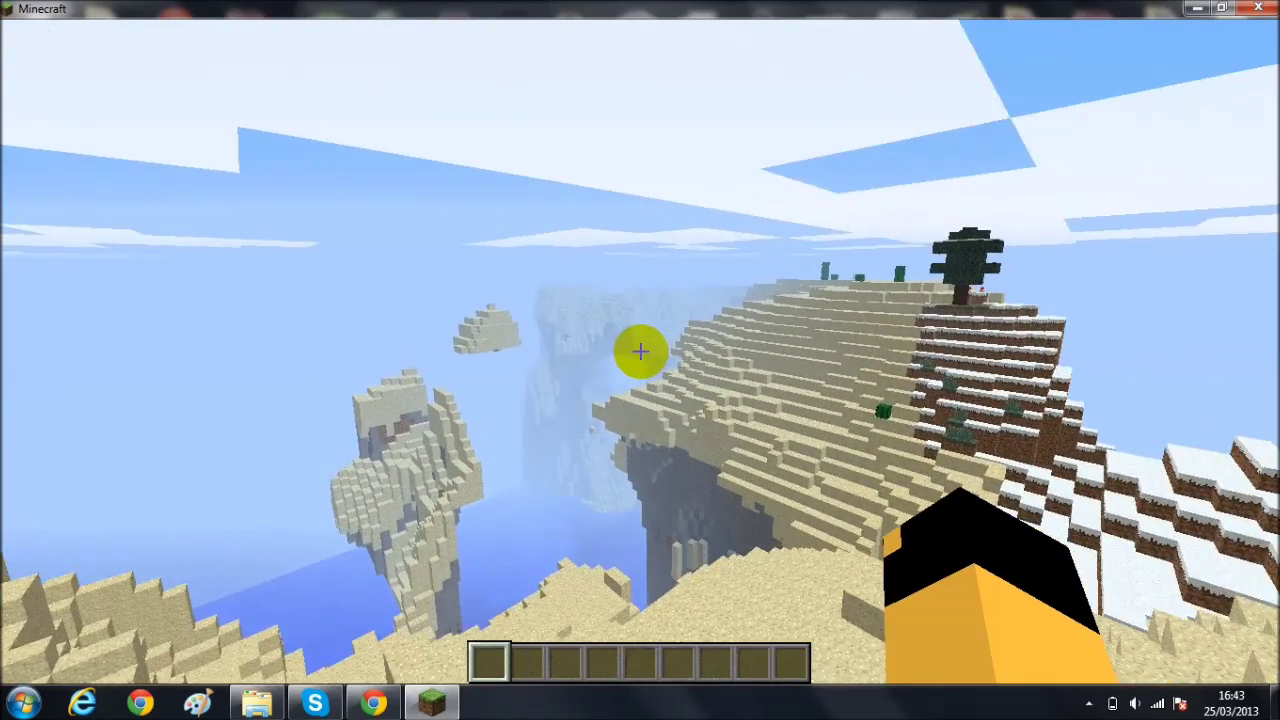
# Step: Survey the sandy plateau, the snowy hills and the overhanging cliff above the sea, and pause the game
pyautogui.press('w')
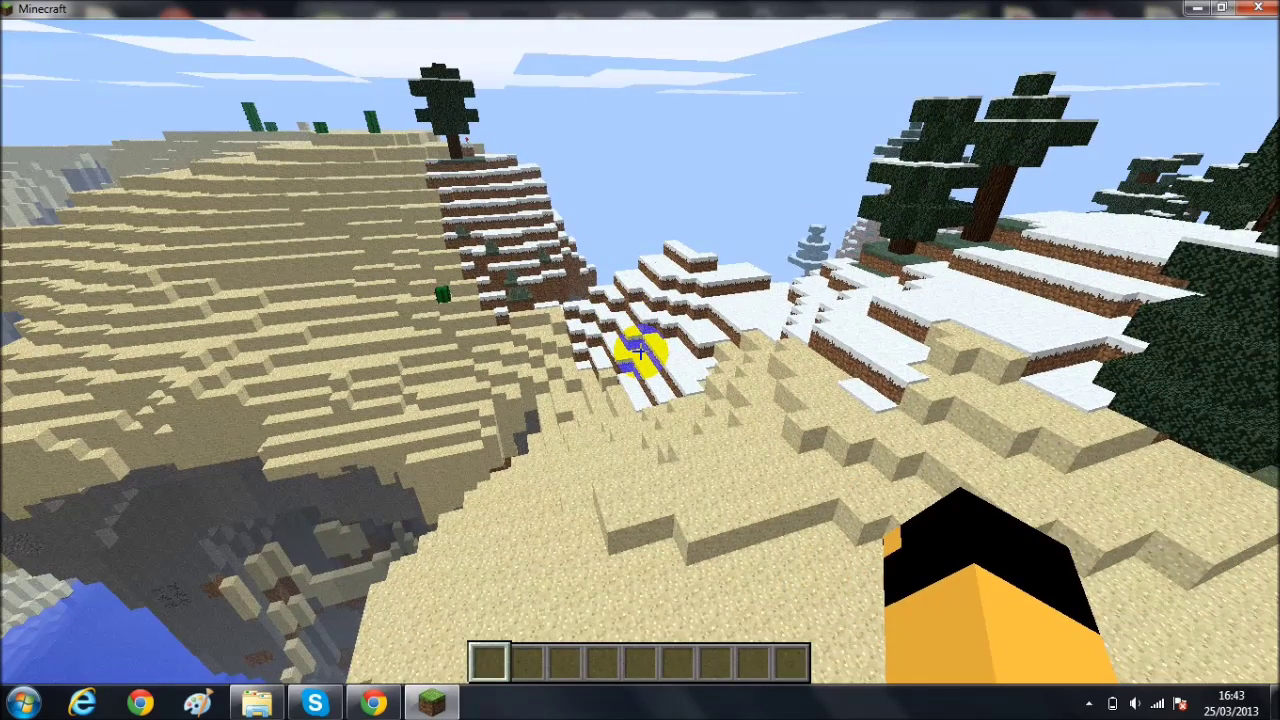
pyautogui.press('s')
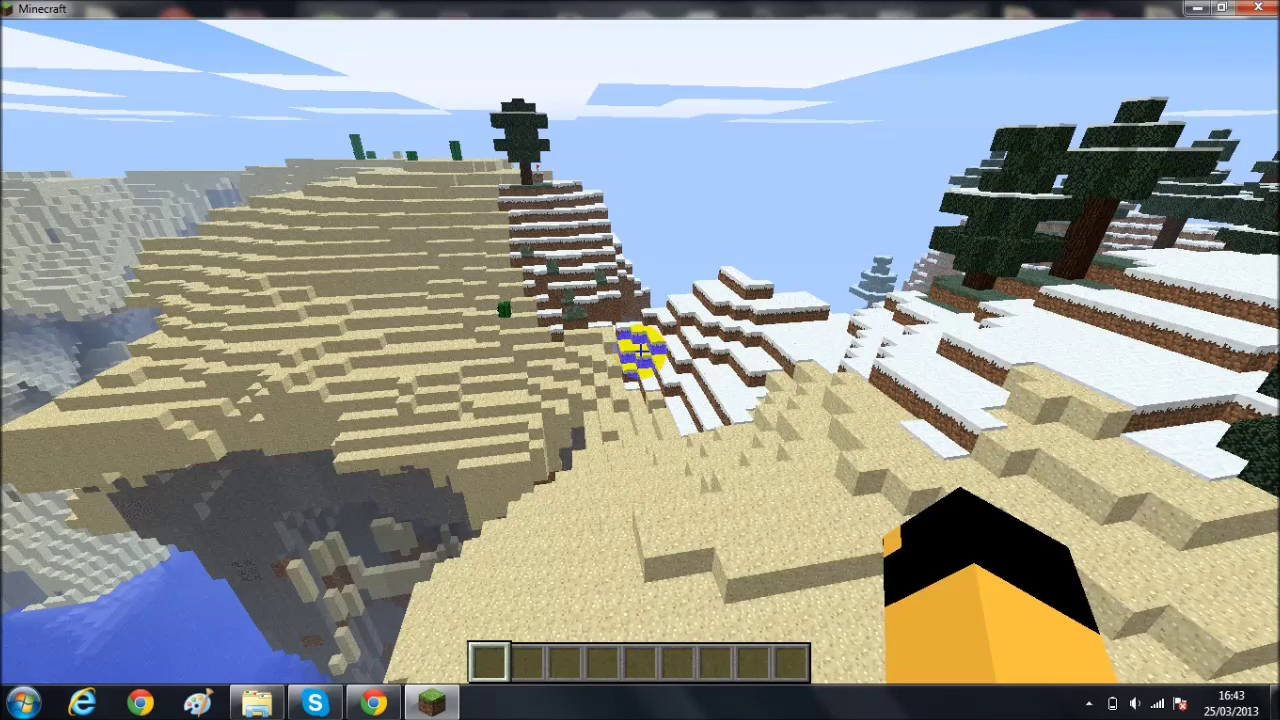
pyautogui.press('w')
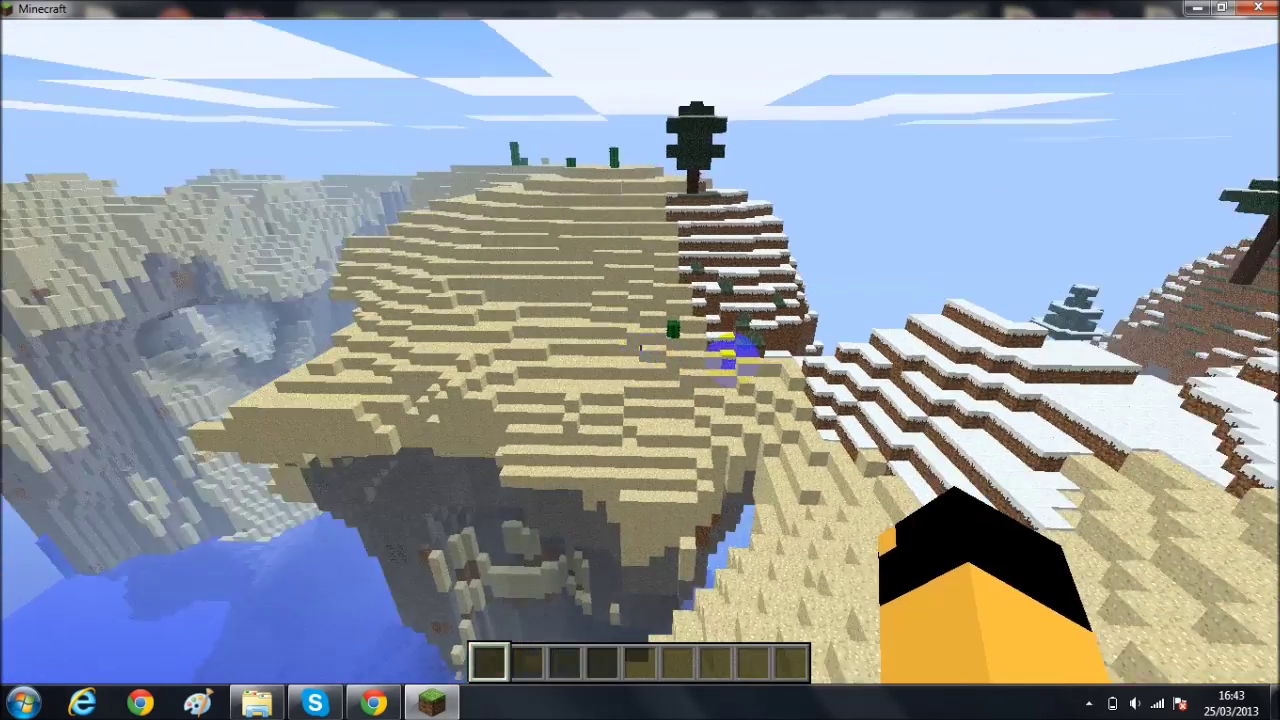
pyautogui.press('w')
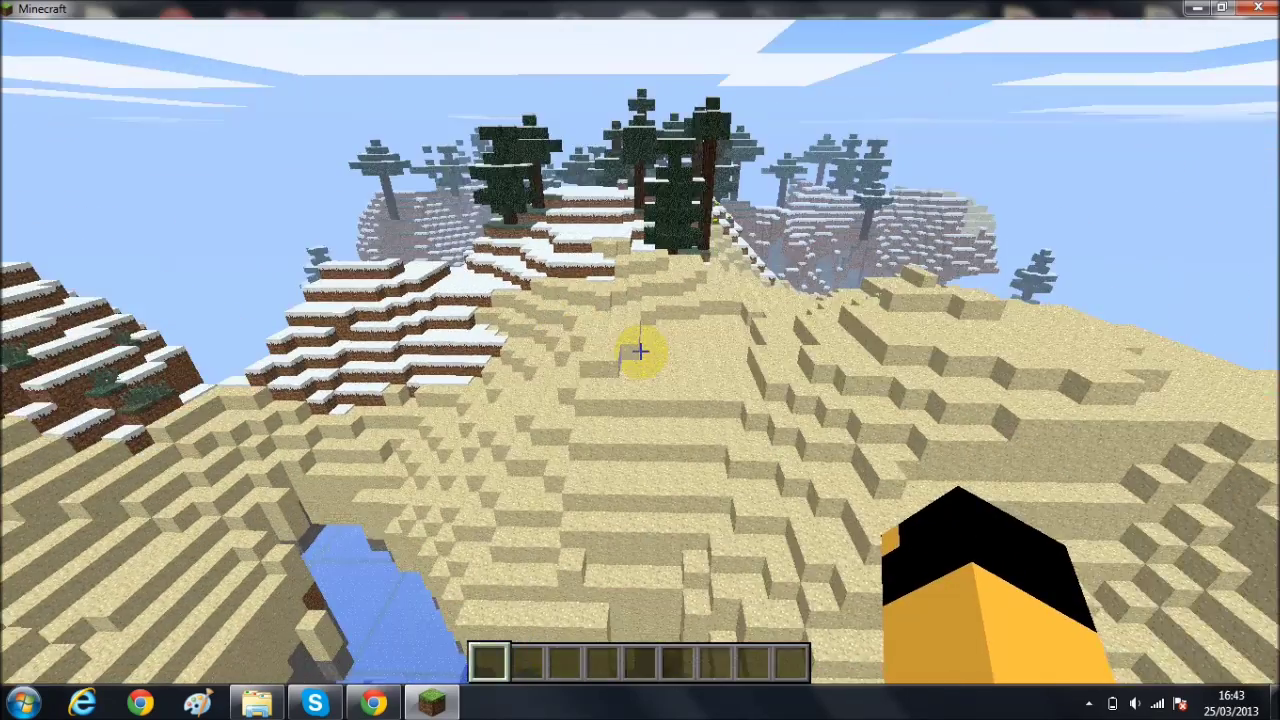
pyautogui.press('s')
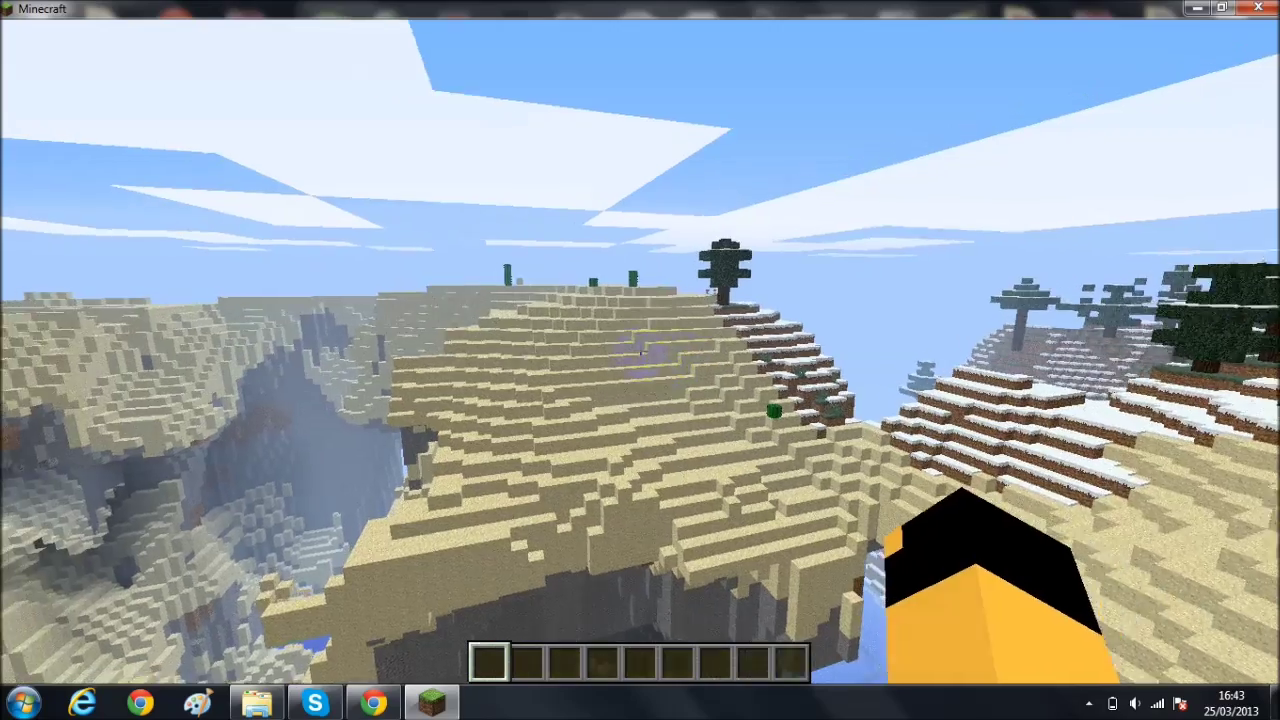
pyautogui.press('s')
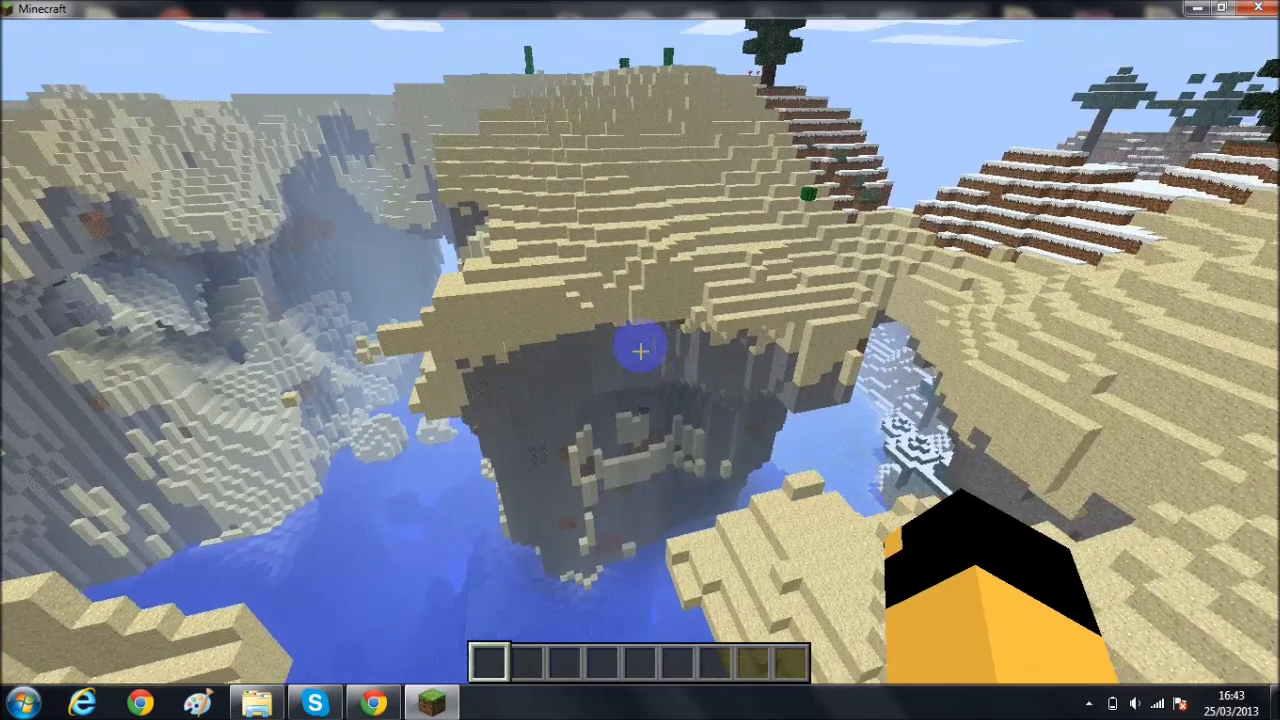
pyautogui.press('Escape')
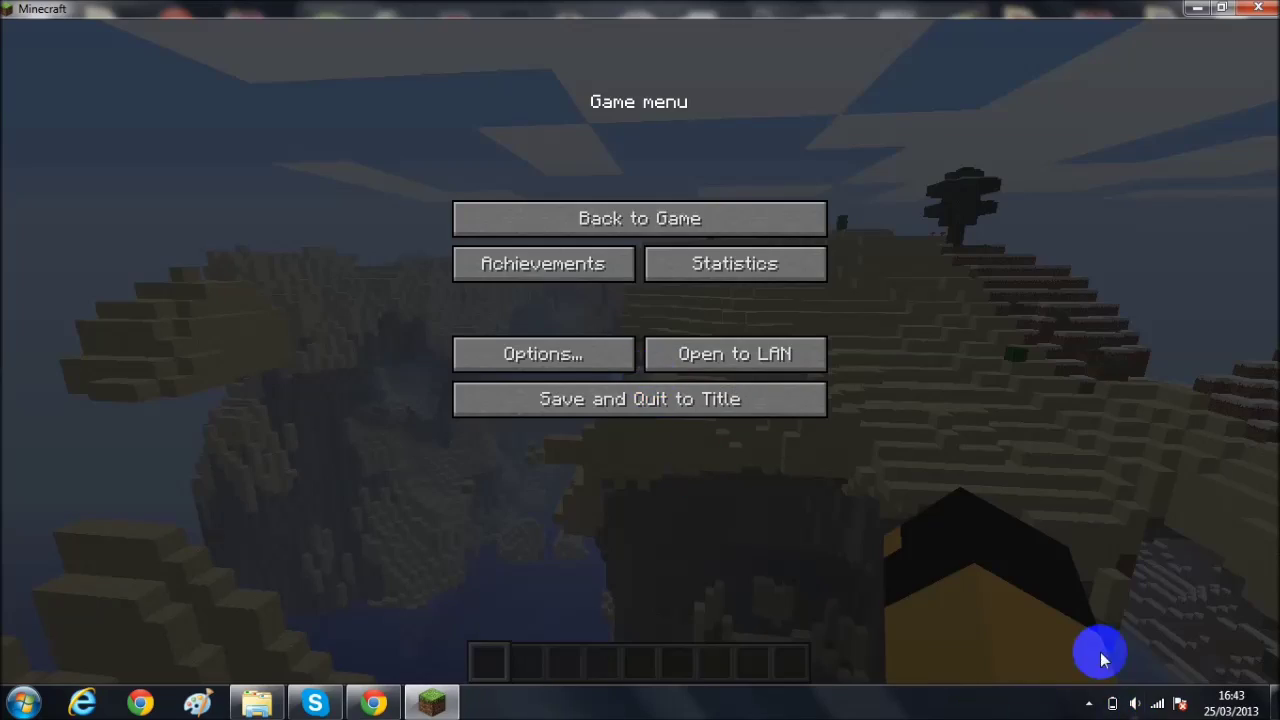